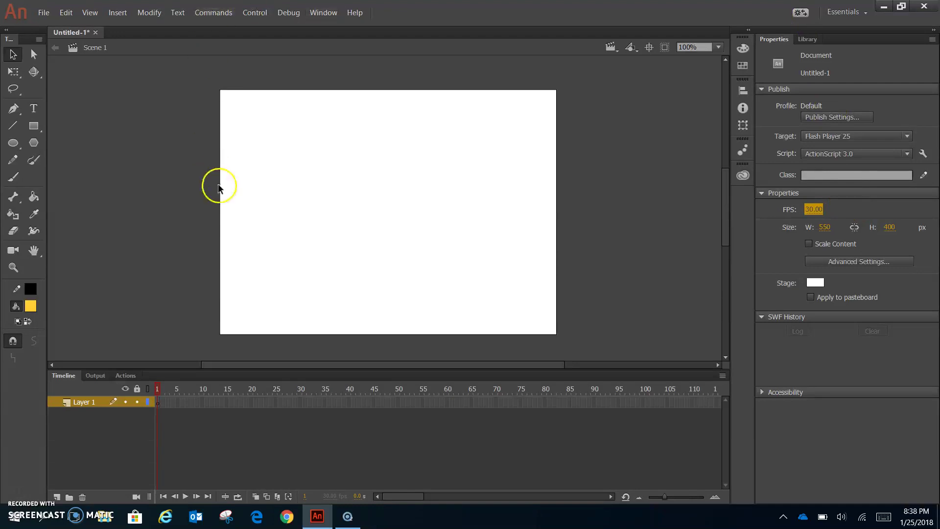
- Save the document in the Animate folder, with a file name made of 1, the author's surname and motion_editor, separated by underscores
click(44, 13)
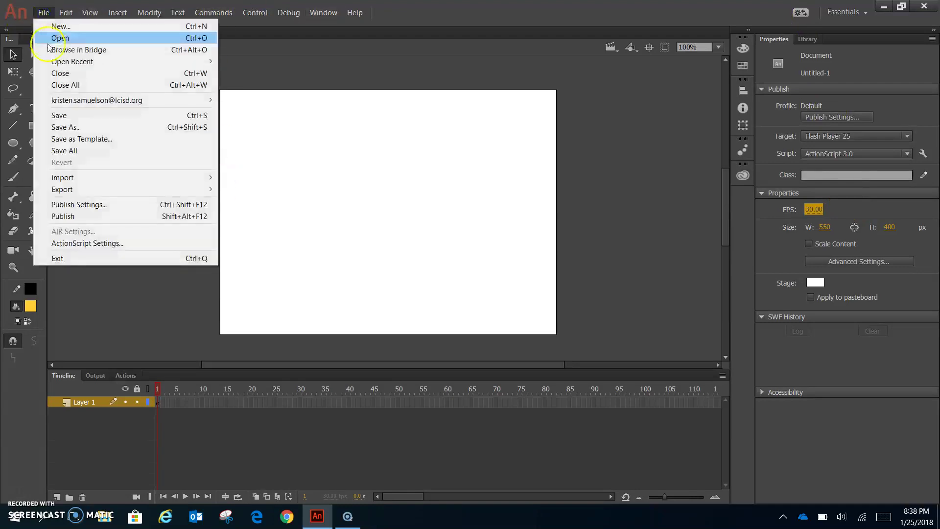
click(59, 126)
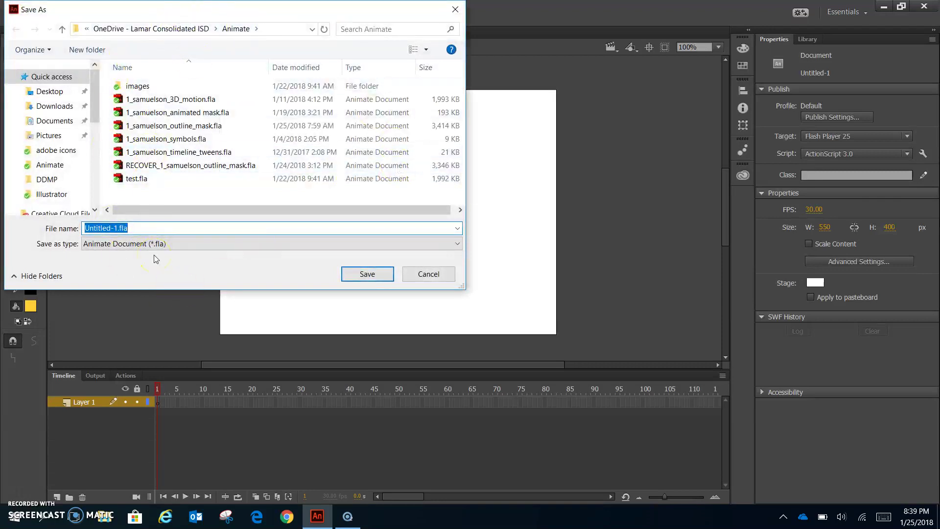
text(1_samuelson_)
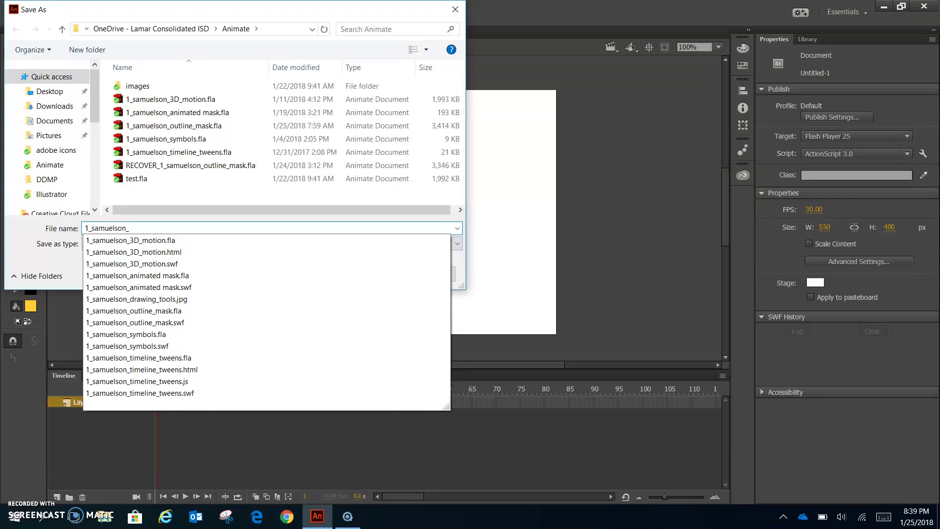
text(m)
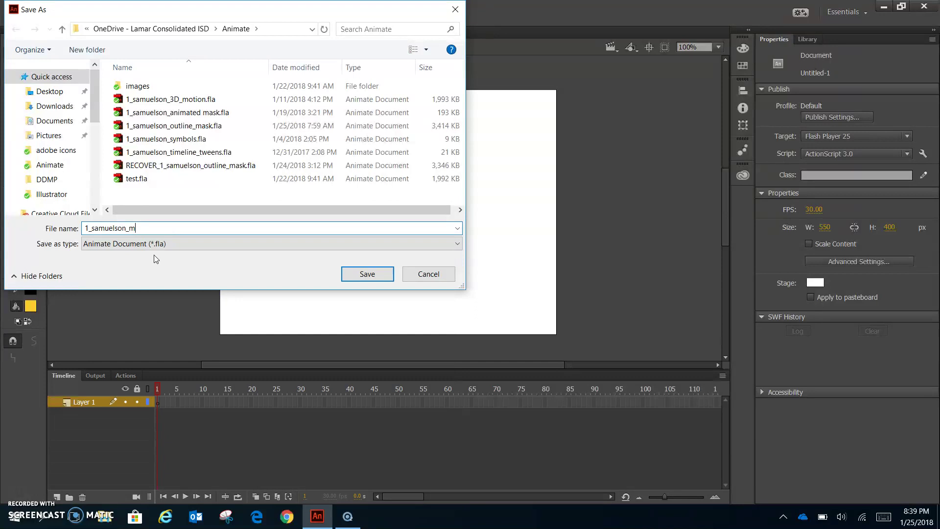
text(otion_editor)
key(Return)
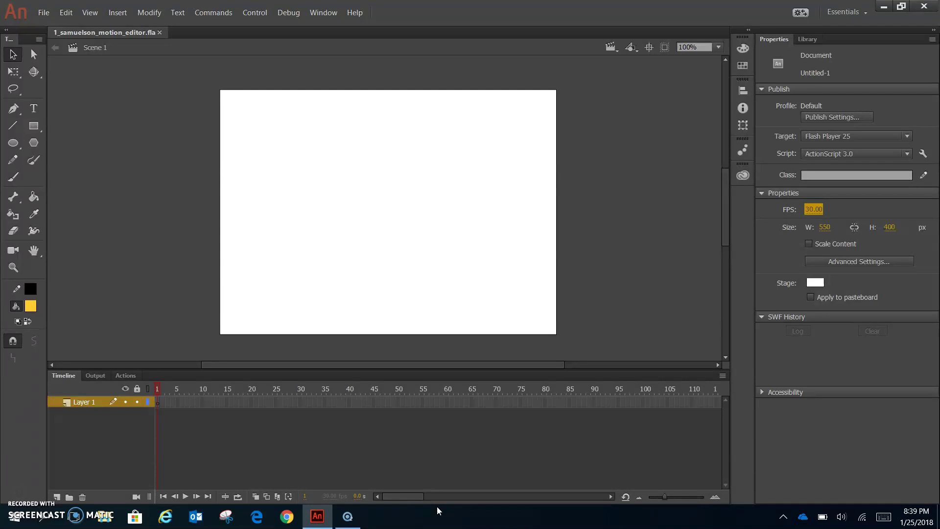
- Add the static text MUSTANGS near the left edge of the stage
click(531, 274)
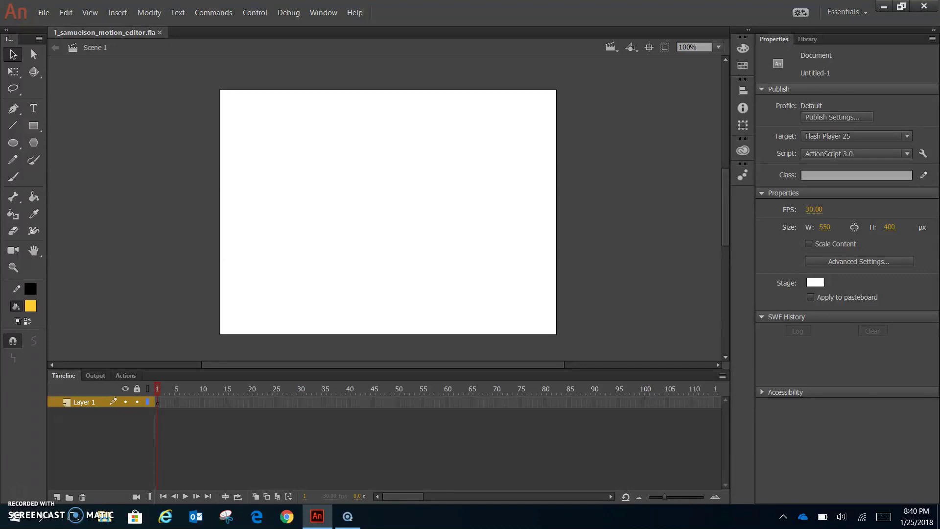
click(34, 109)
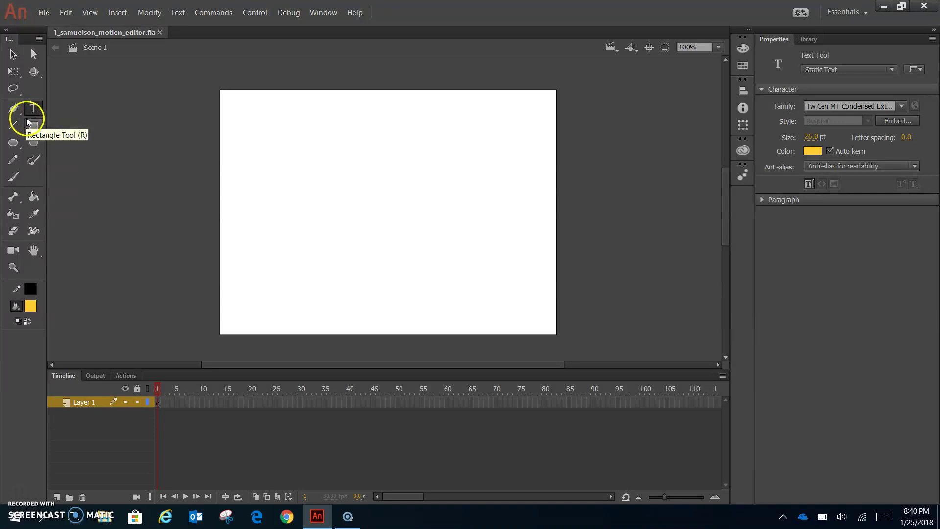
click(249, 229)
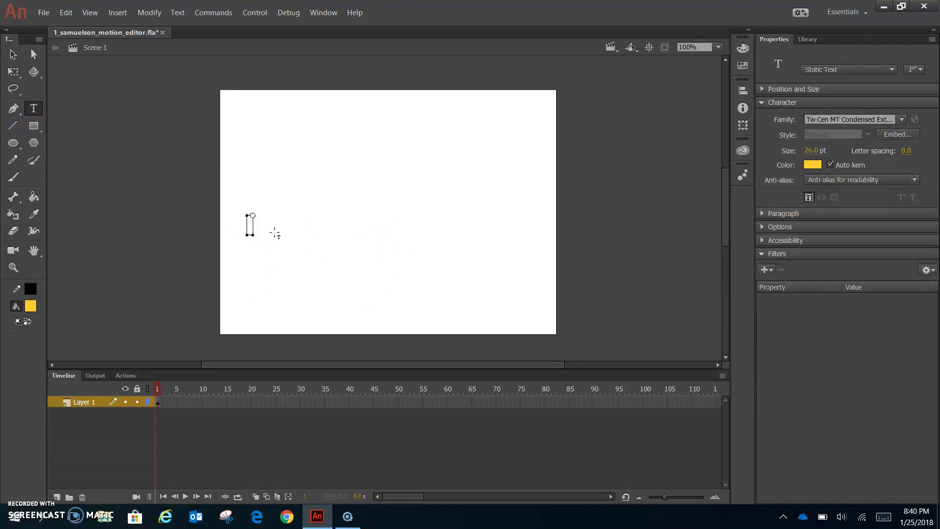
text(MUSTANGS)
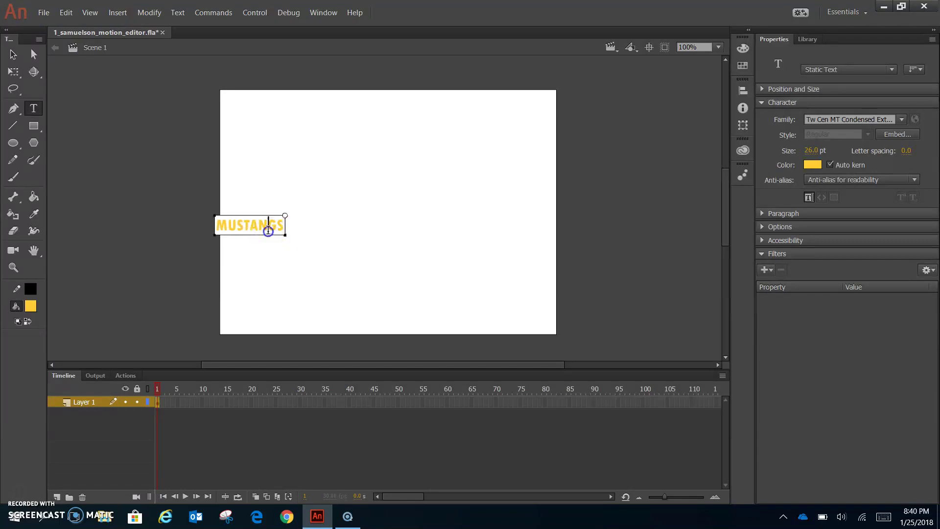
- Change the font family of the MUSTANGS text to Stencil
double_click(269, 226)
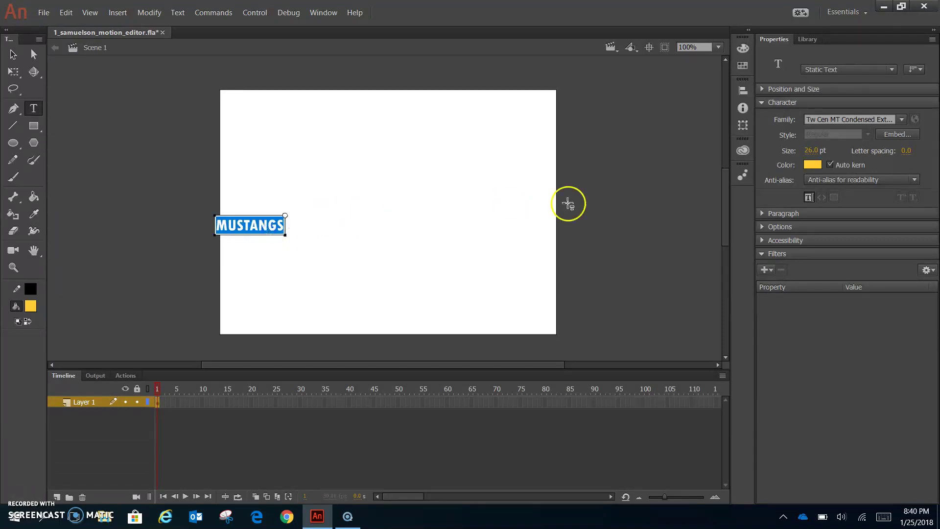
click(902, 120)
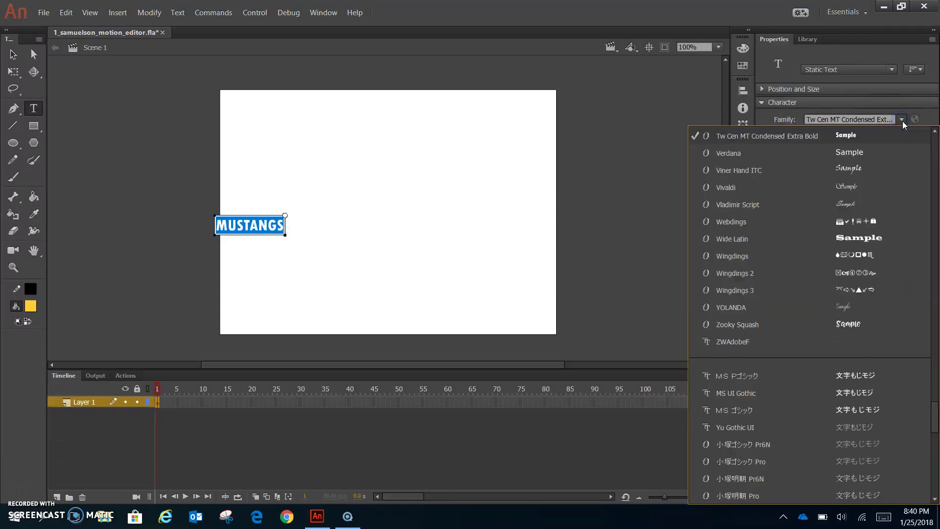
scroll(904, 240, up, 2)
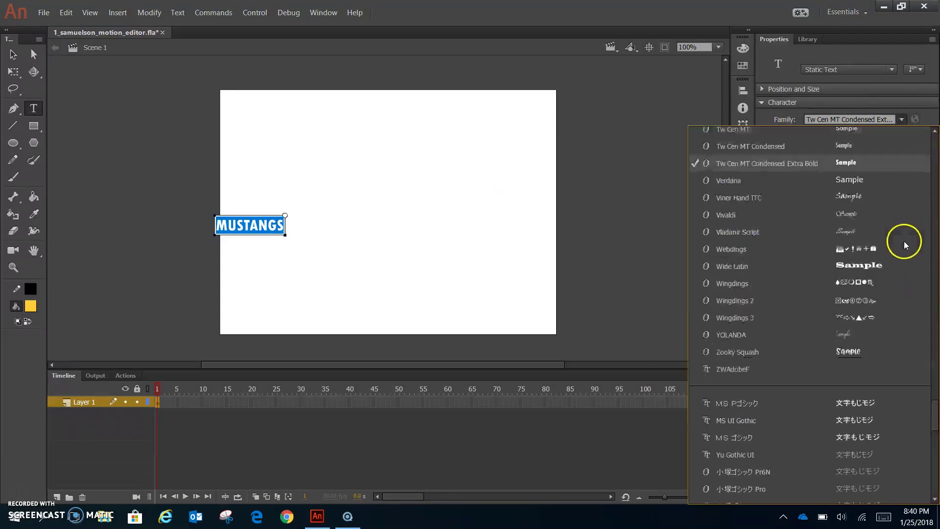
scroll(903, 241, up, 2)
drag(935, 414, 937, 217)
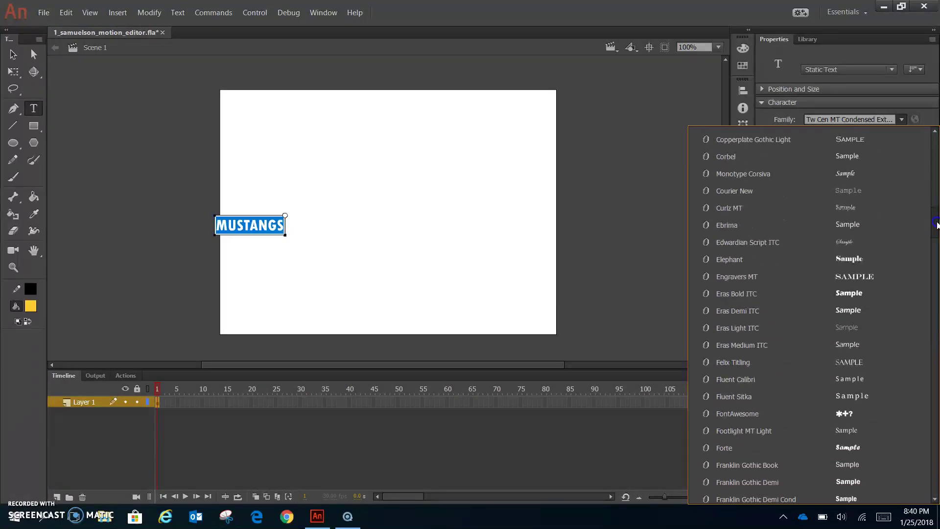
scroll(909, 324, down, 3)
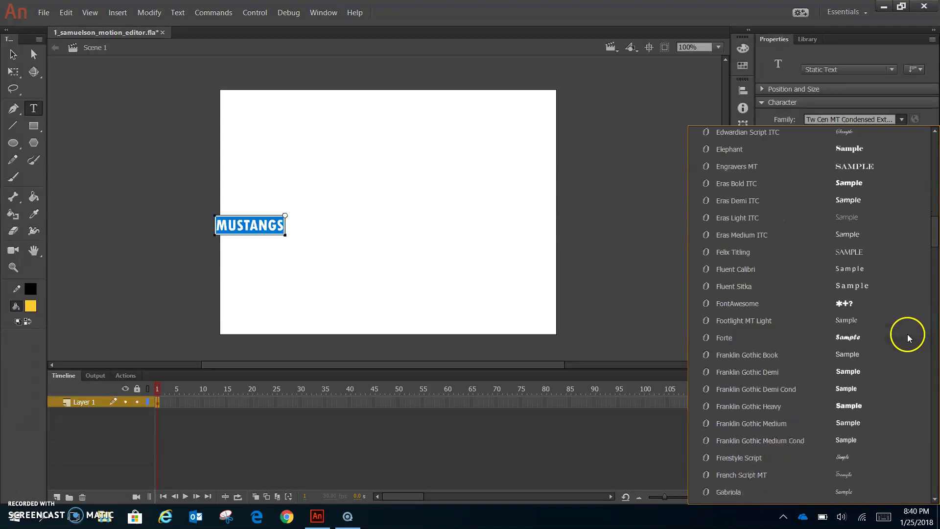
scroll(906, 337, down, 3)
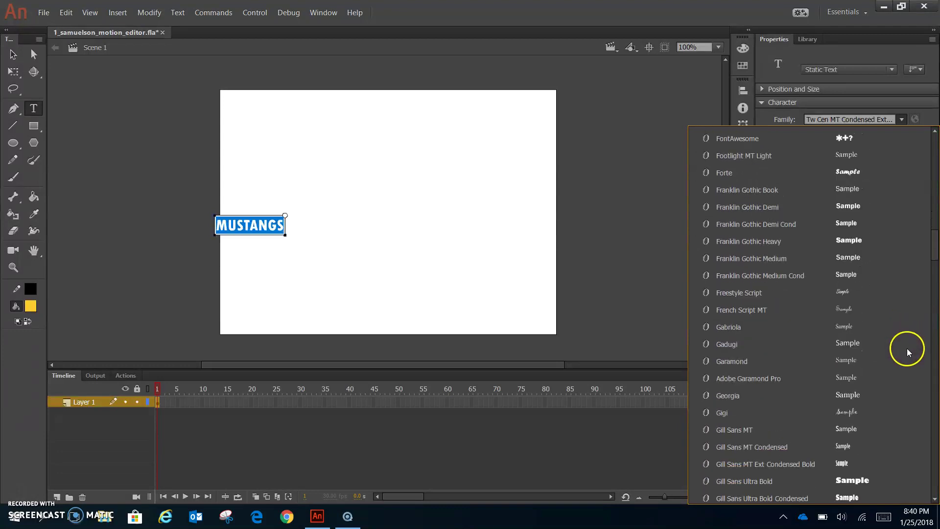
scroll(894, 397, down, 1)
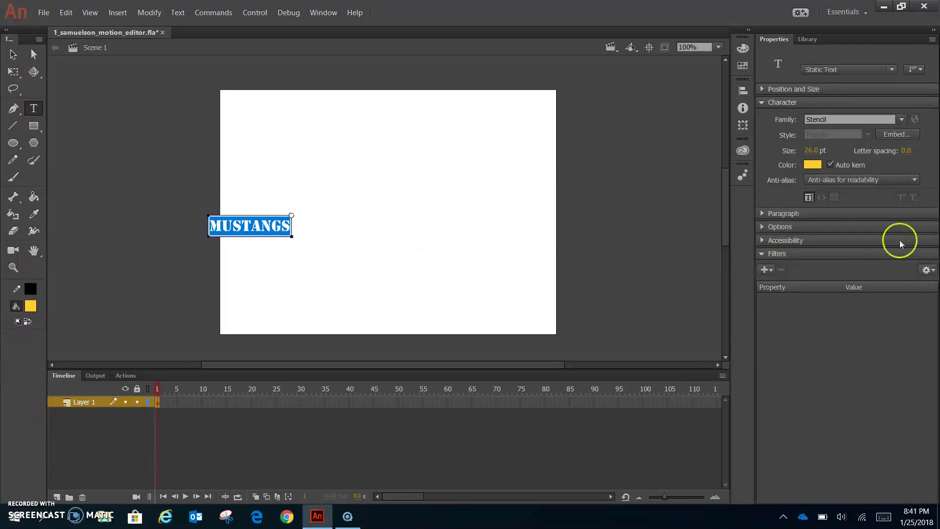
- Color the MUSTANGS text dark blue and set its size to 100 pt
click(819, 167)
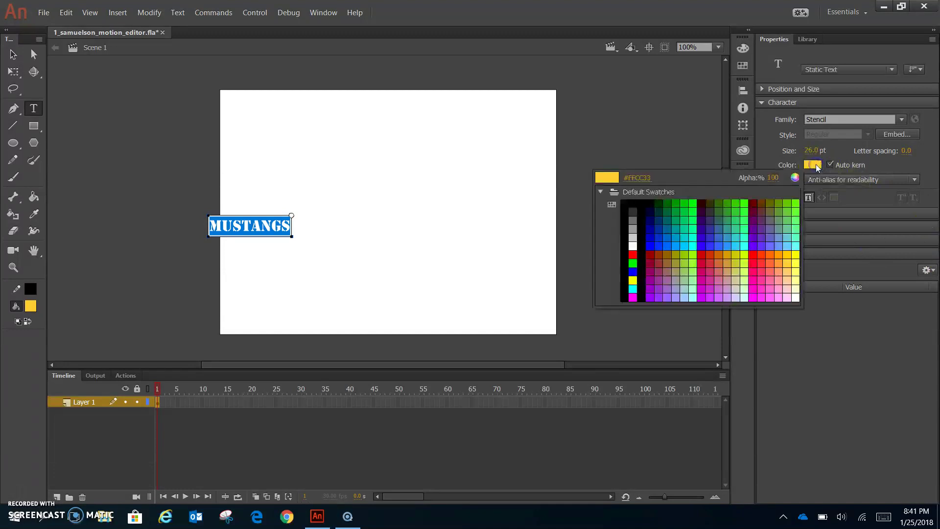
click(654, 218)
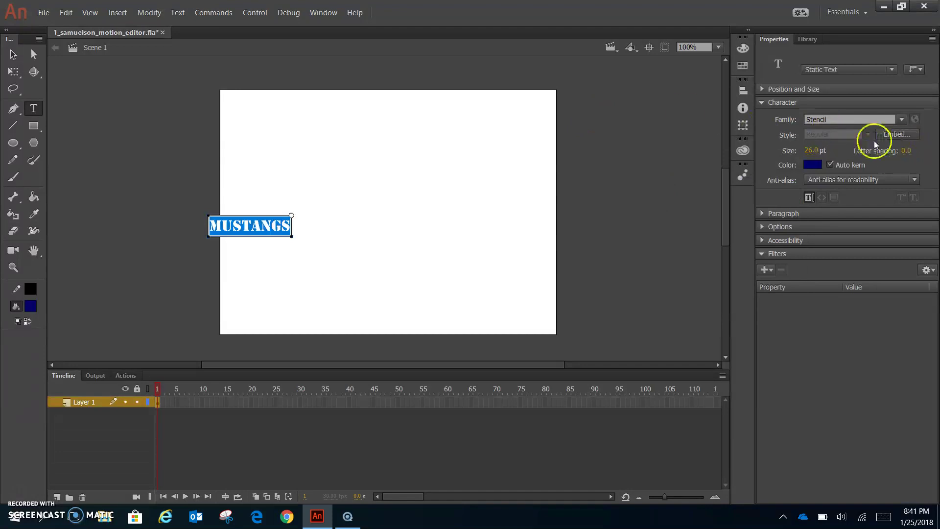
drag(817, 150, 855, 150)
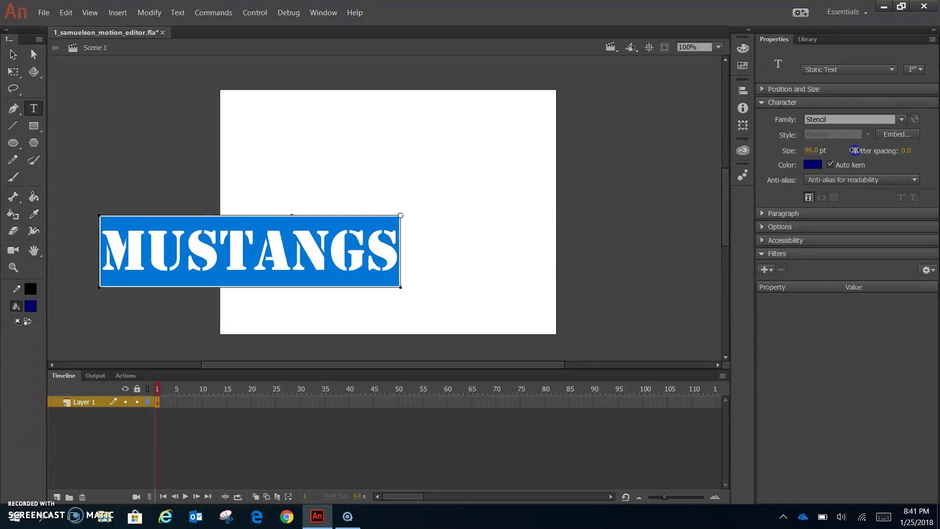
click(815, 150)
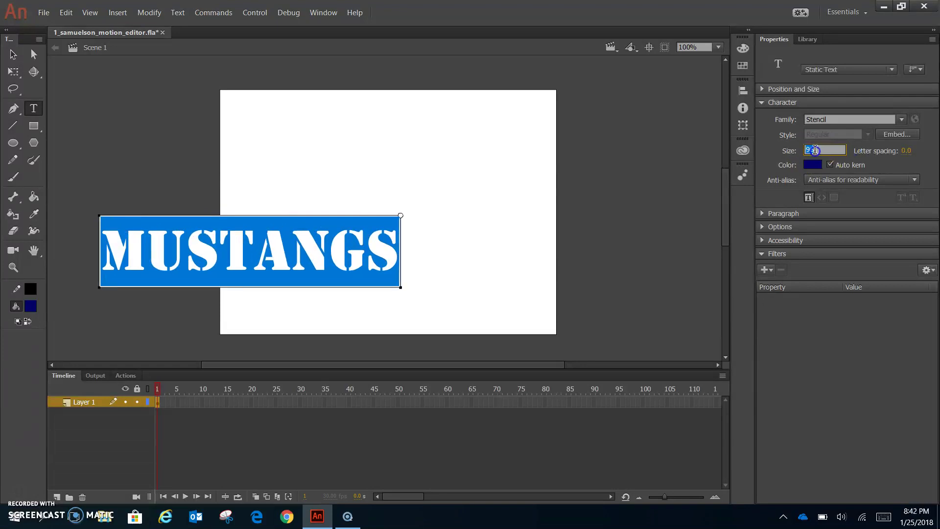
text(100)
key(Return)
- Move the MUSTANGS text fully onto the stage and stretch it horizontally with Free Transform to about the stage width
click(12, 53)
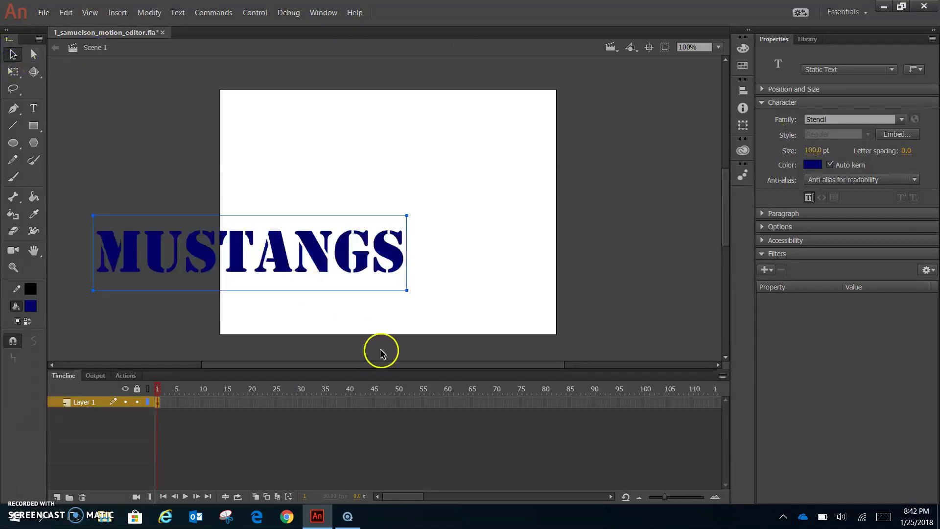
drag(345, 255, 484, 240)
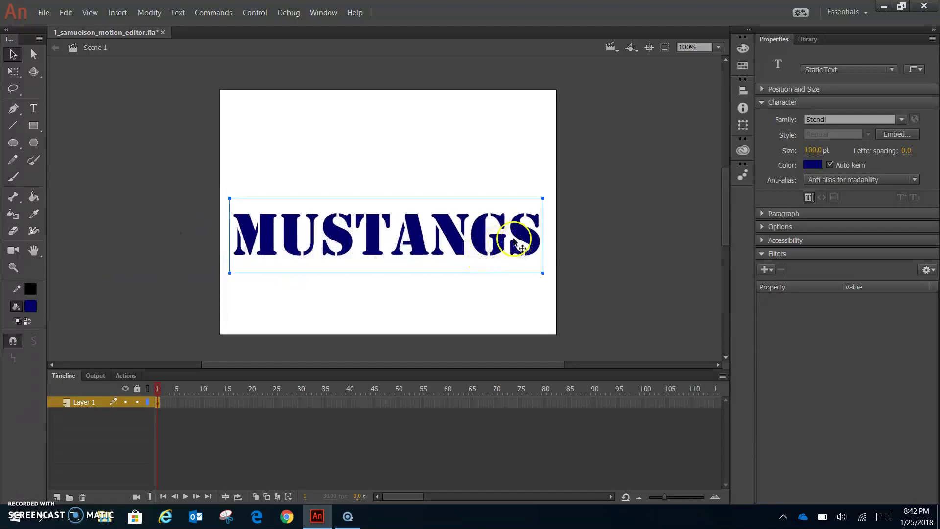
click(13, 71)
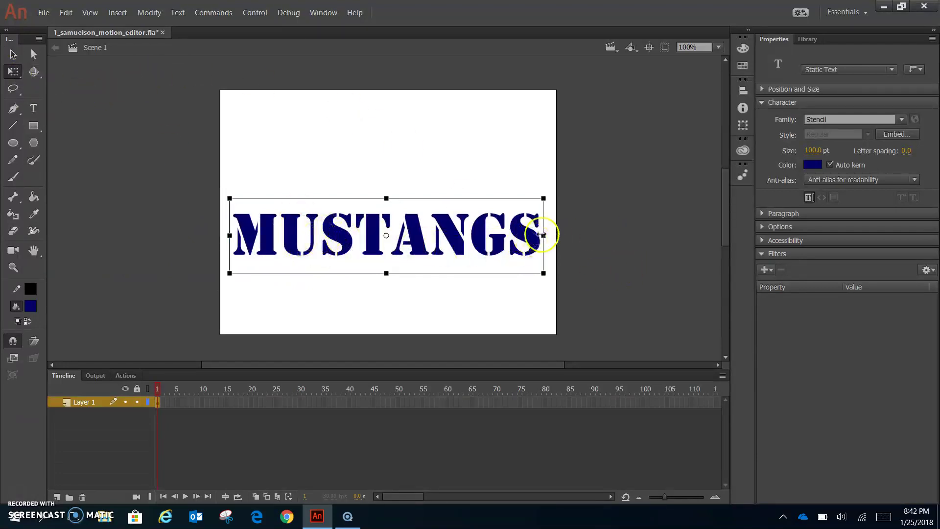
drag(542, 236, 556, 237)
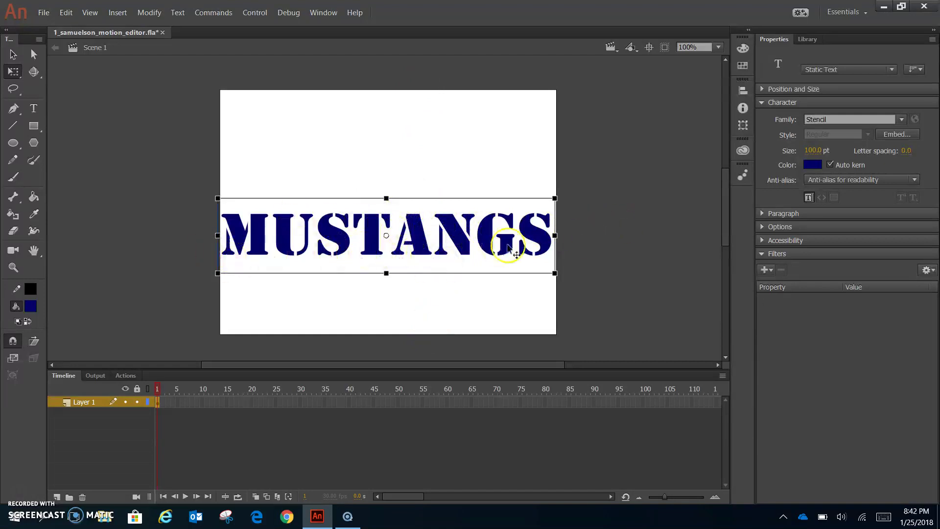
- Center the MUSTANGS text horizontally relative to the stage using Align to stage
click(13, 54)
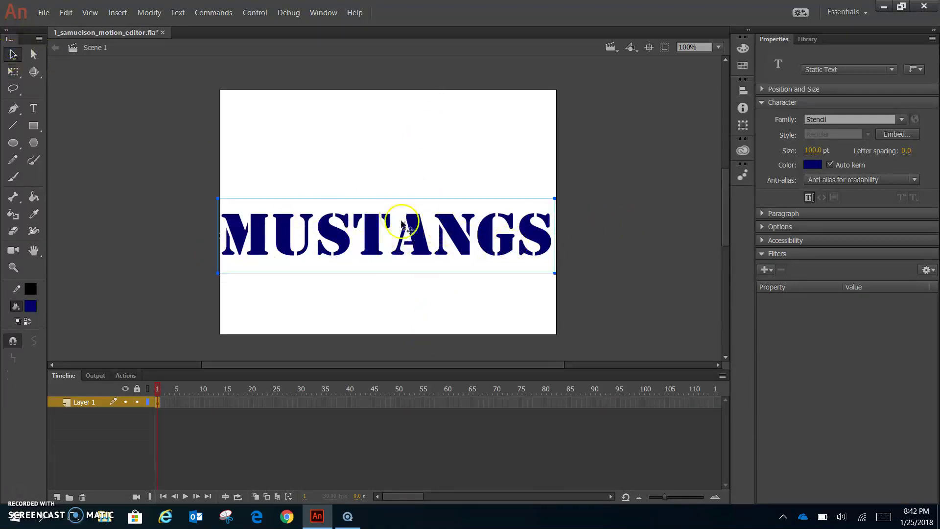
click(742, 92)
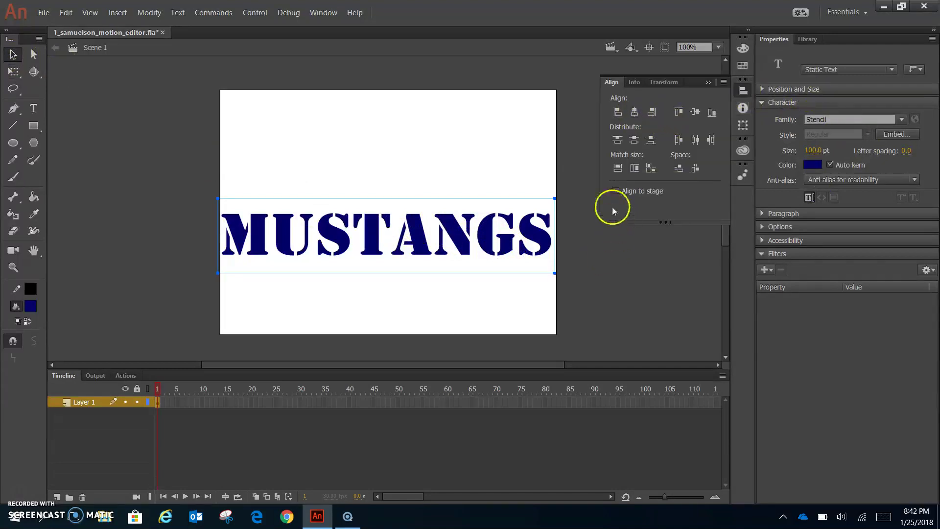
click(616, 192)
click(633, 112)
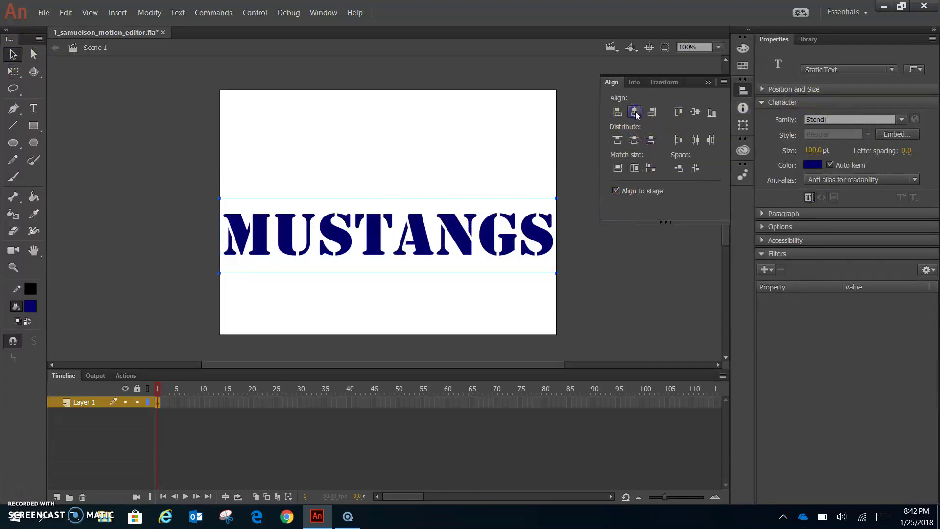
click(622, 315)
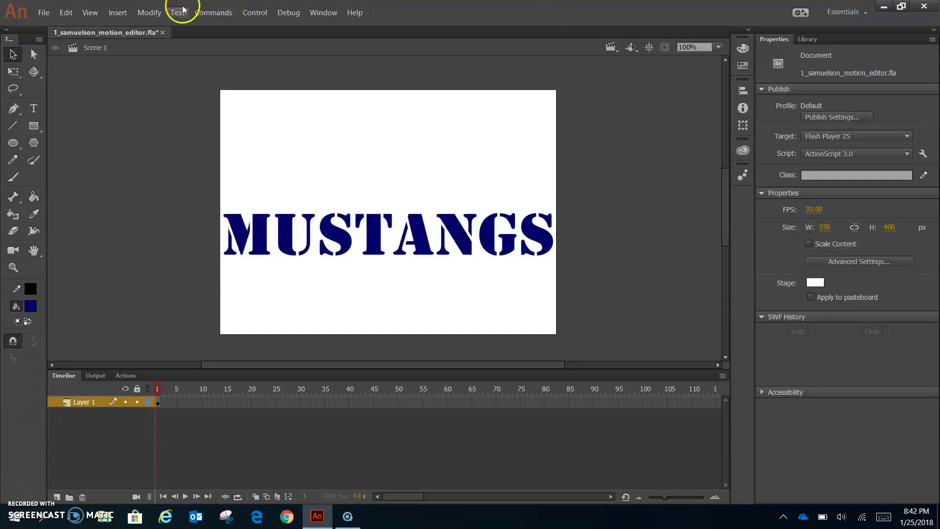
- Show the rulers and place a horizontal guide at about 250 px, across the lower part of the letters
click(163, 12)
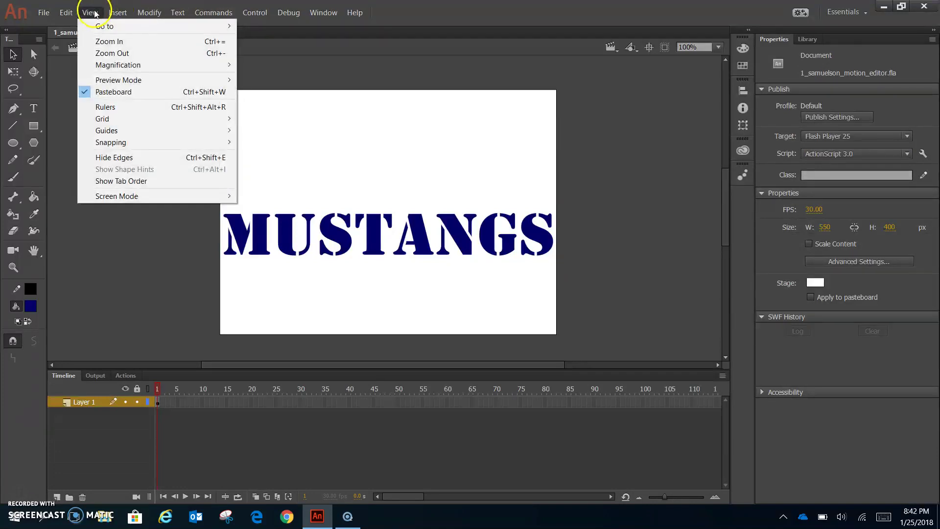
click(110, 108)
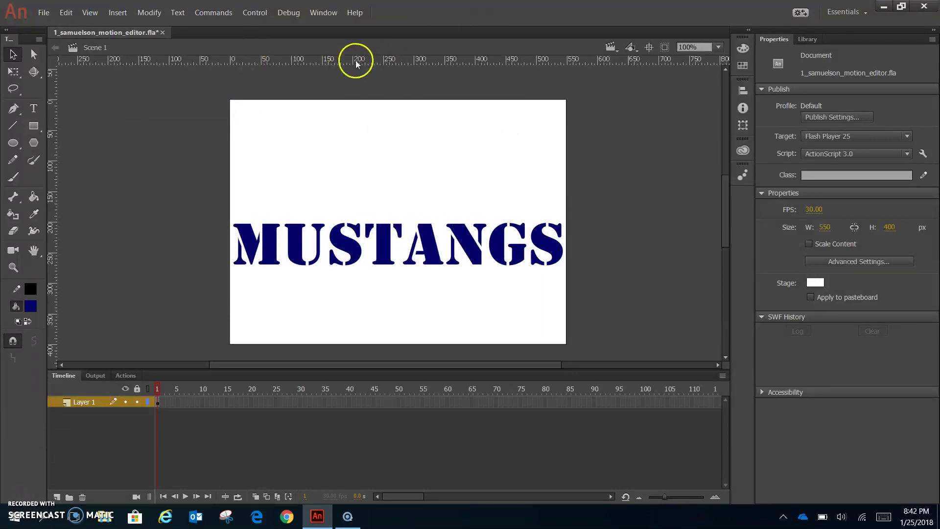
drag(376, 58, 386, 255)
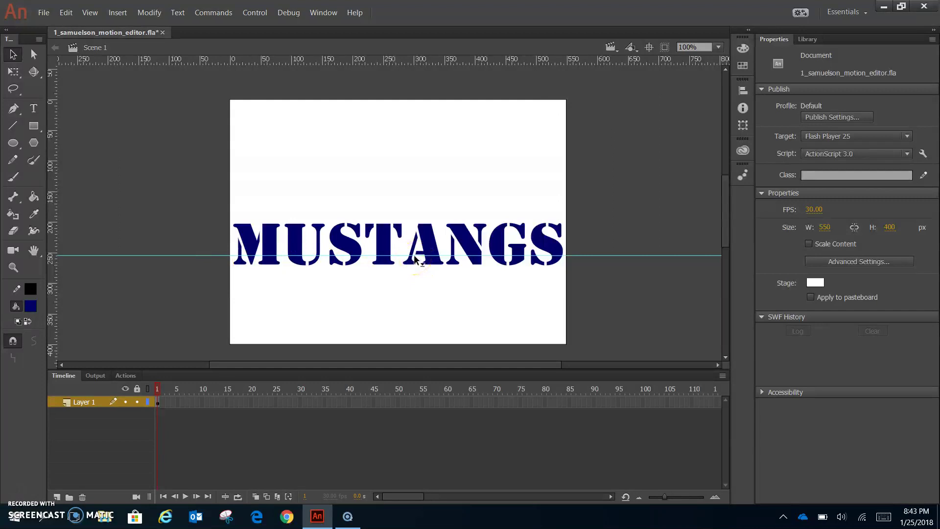
- Nudge the MUSTANGS text up and fine-tune it so the bottom of the letters rests on the guide
click(451, 236)
click(518, 222)
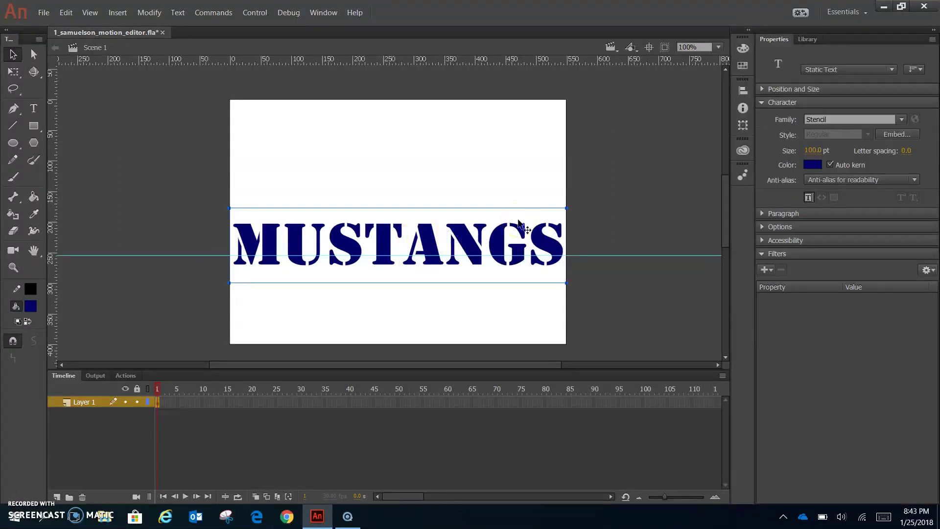
key(shift+Up)
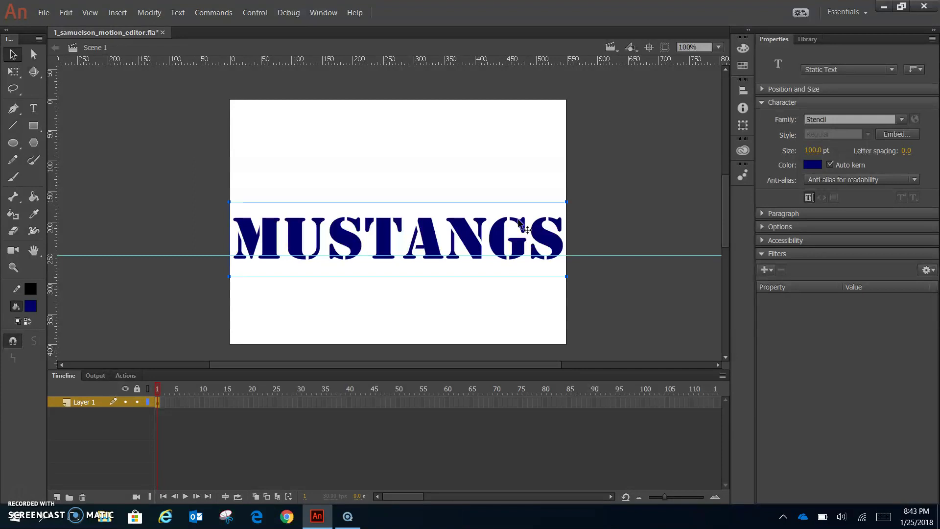
key(shift+Up)
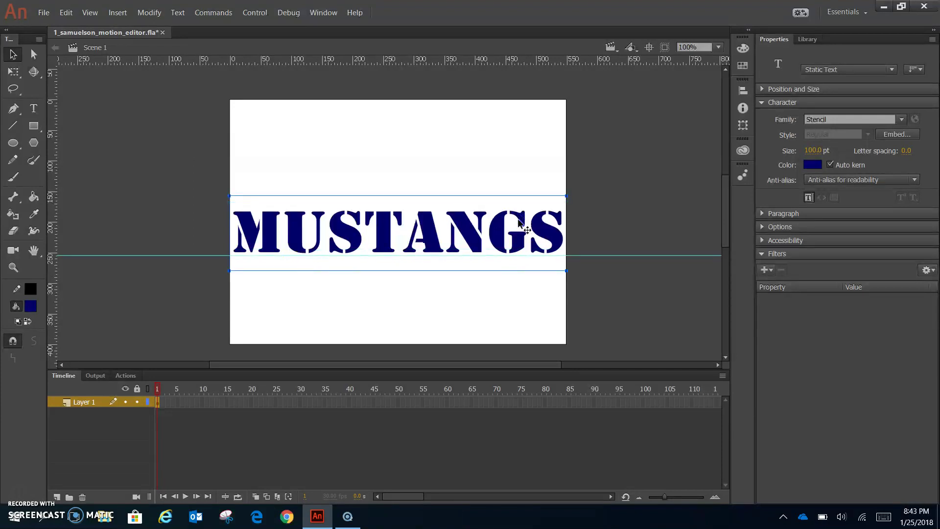
key(Down)
key(Down)
key(Down)
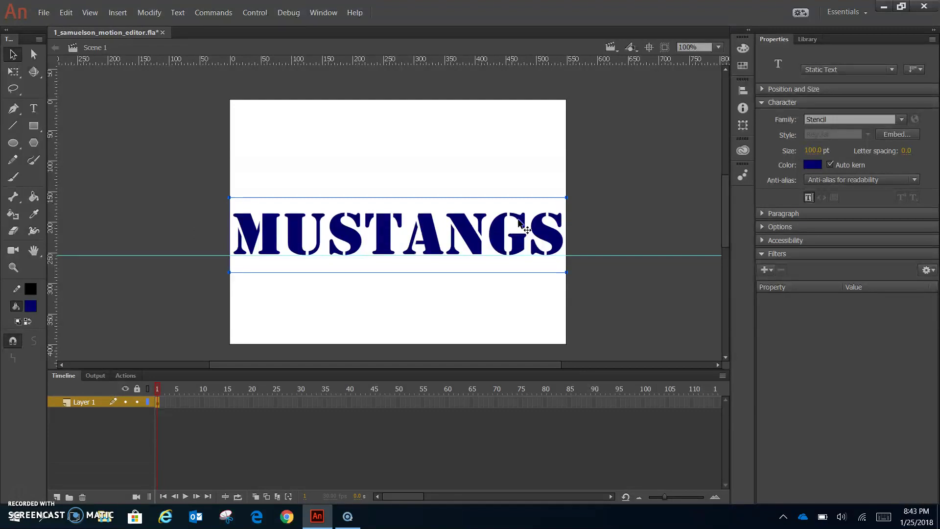
- Break the MUSTANGS text apart into individual letters, with the view set to show the frame
key(ctrl+equal)
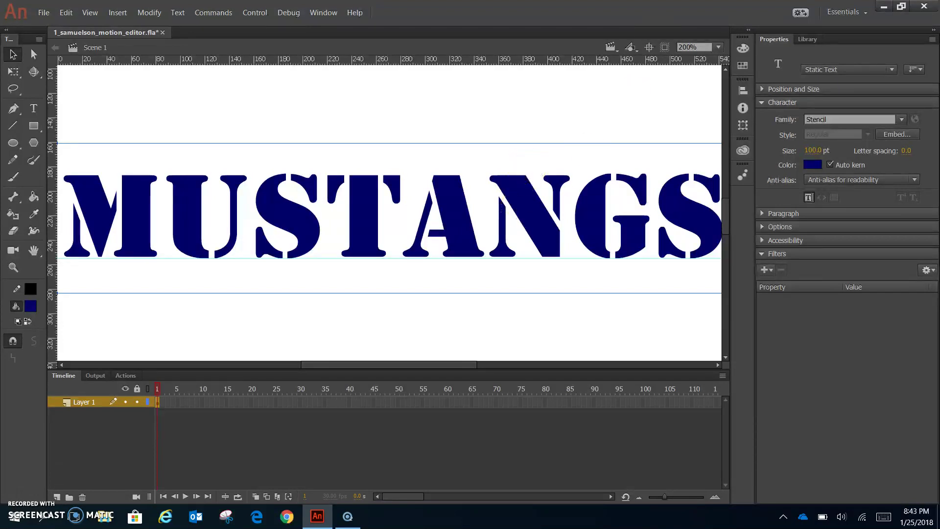
click(718, 48)
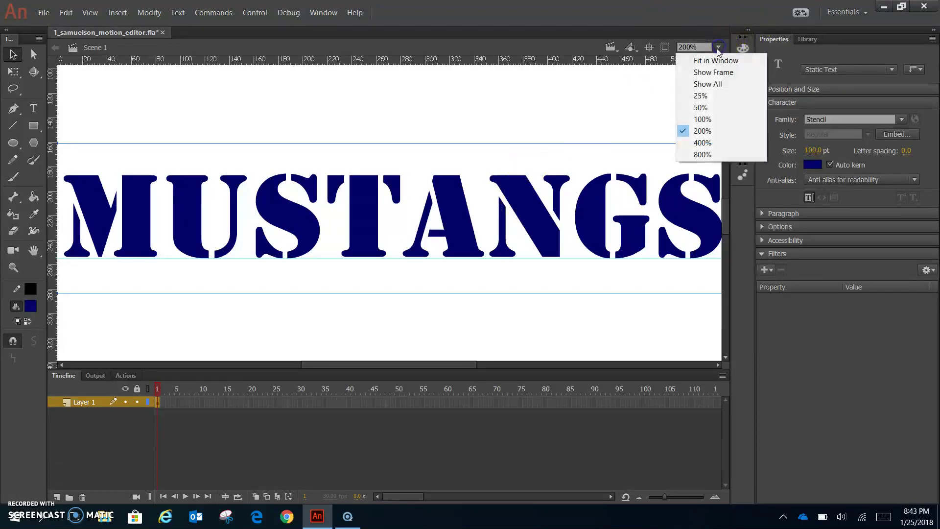
click(711, 73)
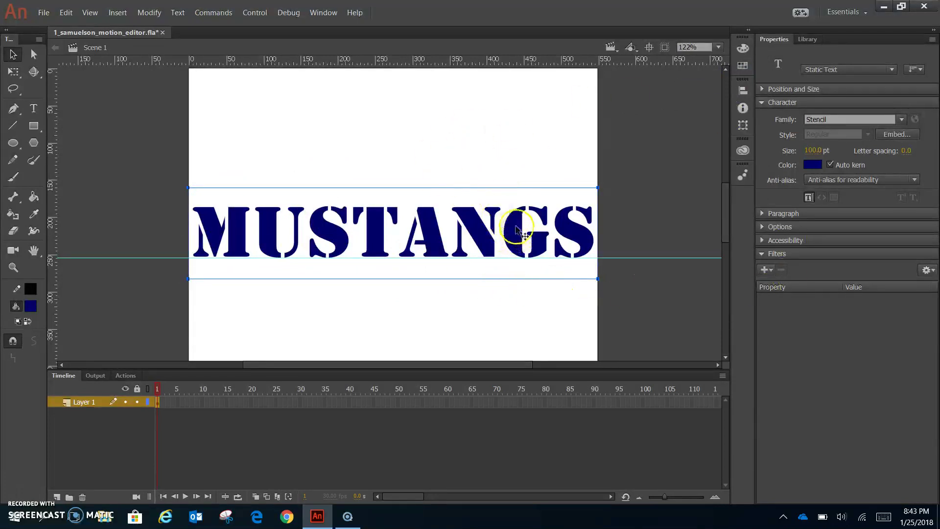
click(410, 215)
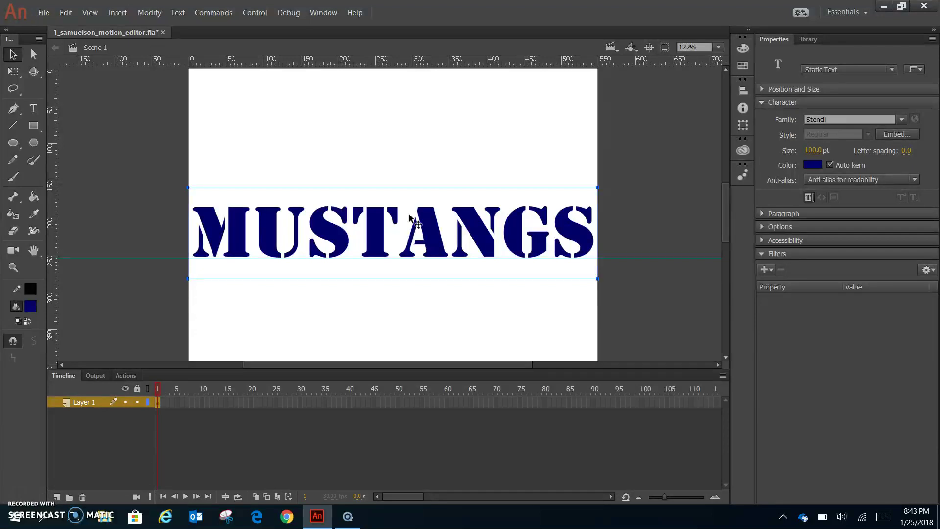
click(413, 215)
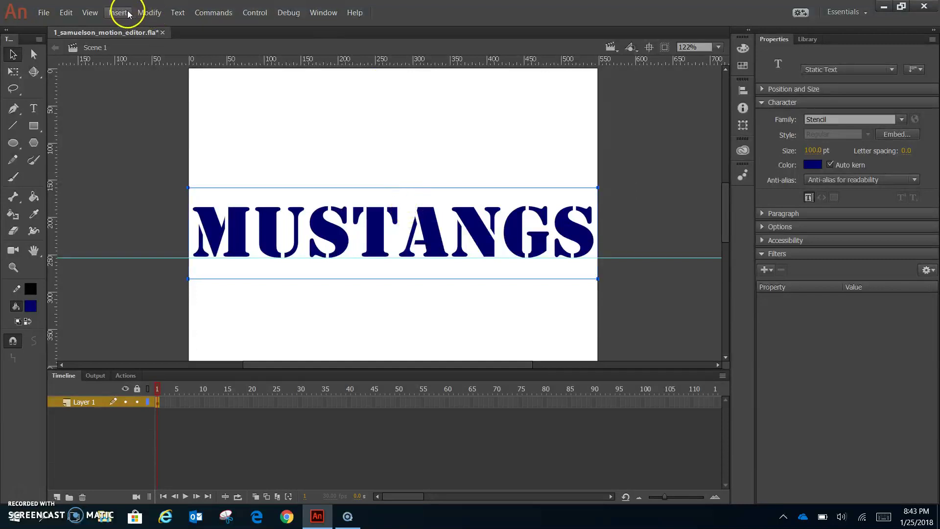
click(148, 12)
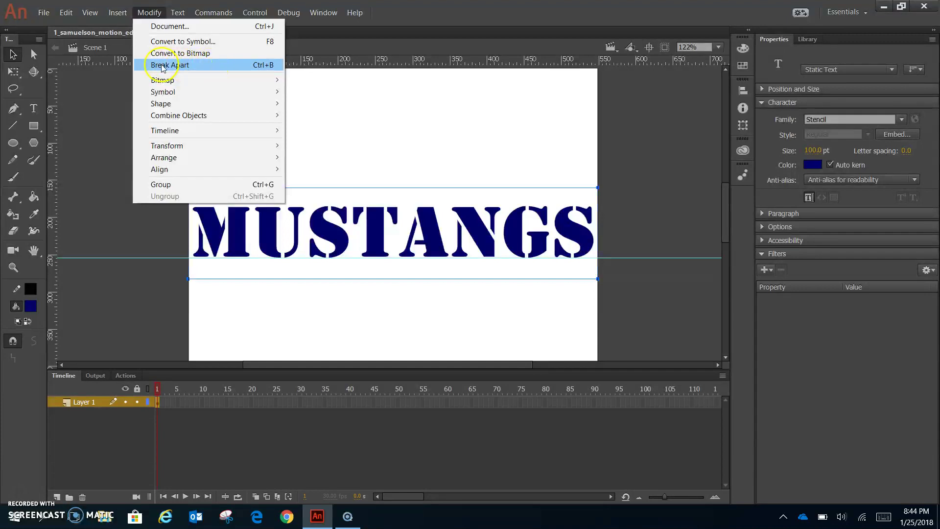
click(162, 67)
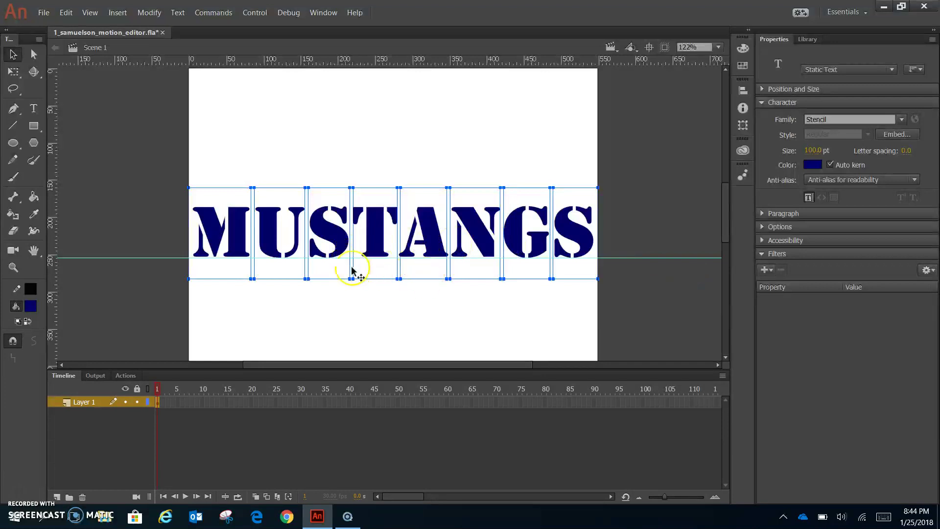
- Examine the broken-apart MUSTANGS letters by selecting them individually to check that each is a separate text object
click(241, 175)
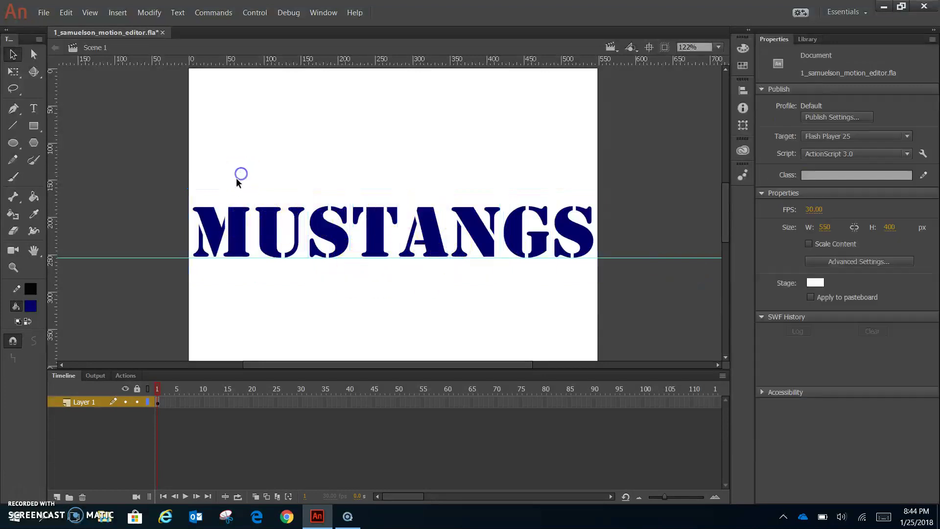
click(242, 222)
double_click(237, 223)
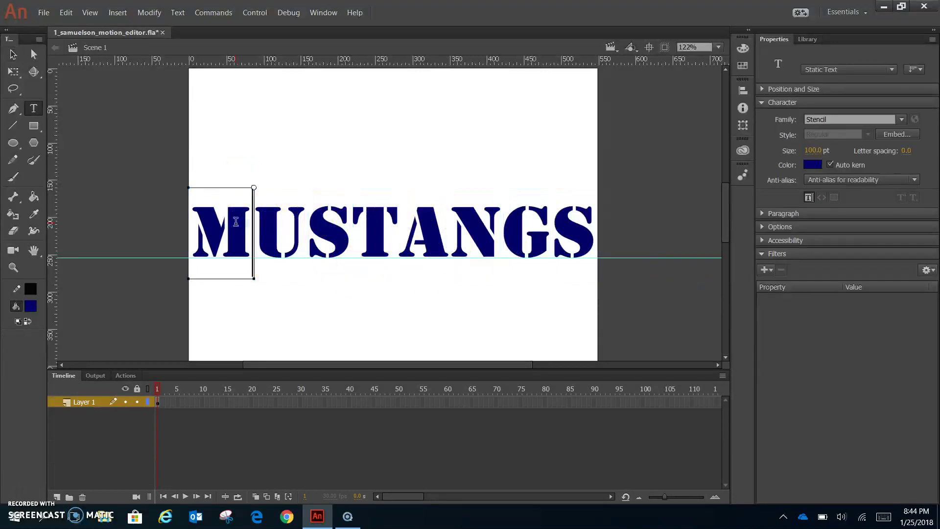
double_click(220, 226)
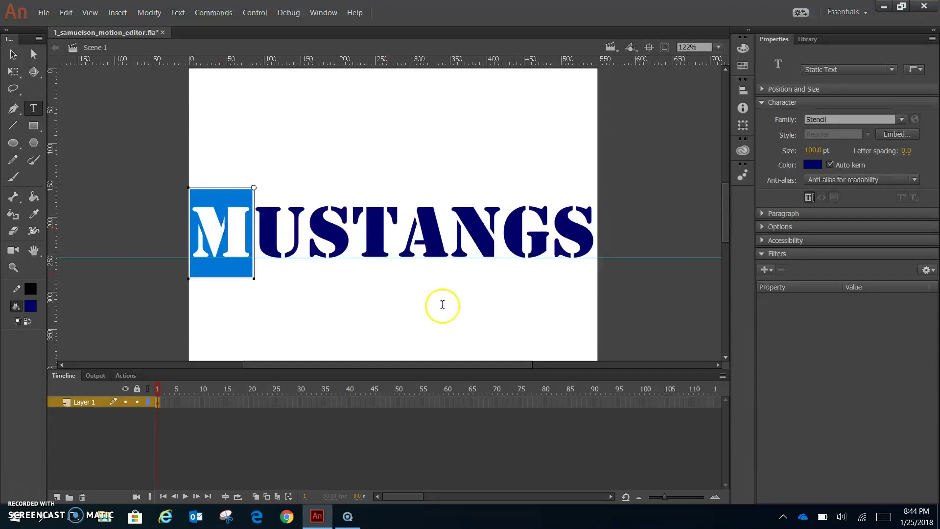
click(13, 53)
click(146, 122)
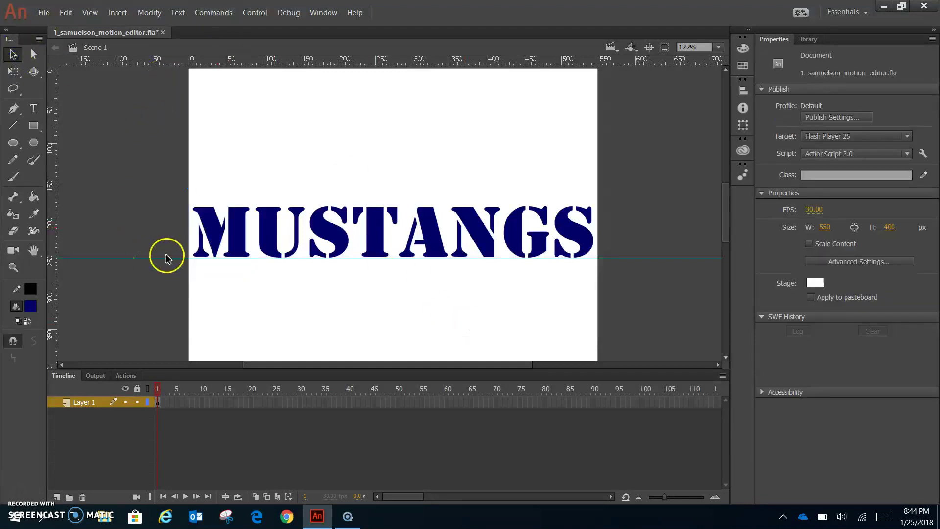
key(Tab)
click(384, 232)
click(457, 200)
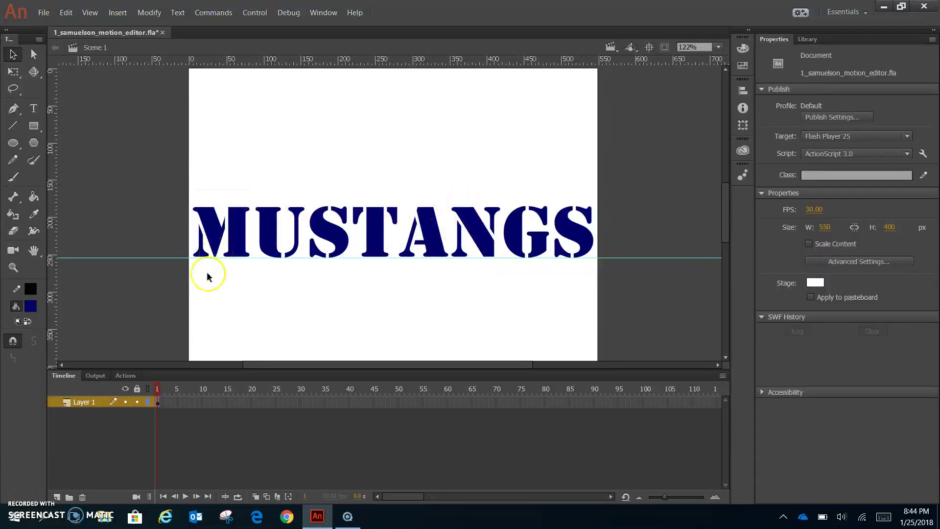
key(Tab)
key(Tab)
key(Tab)
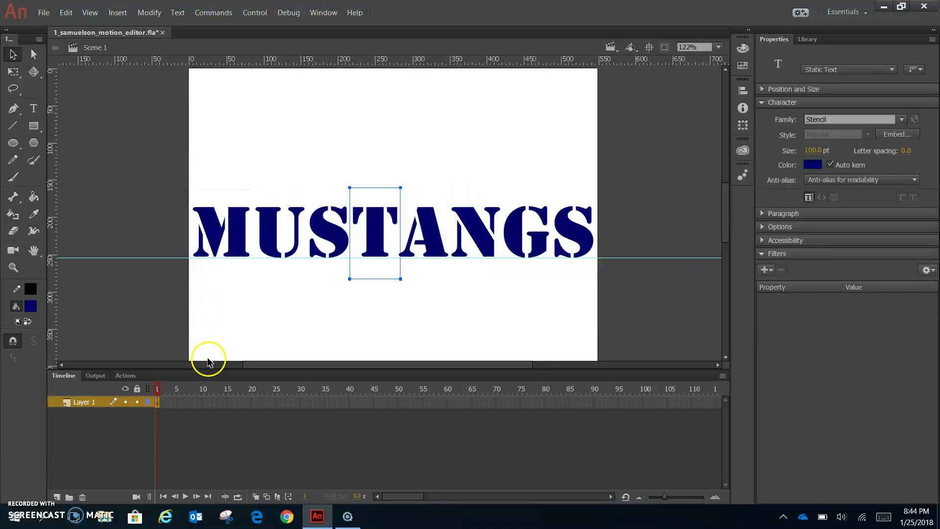
click(221, 265)
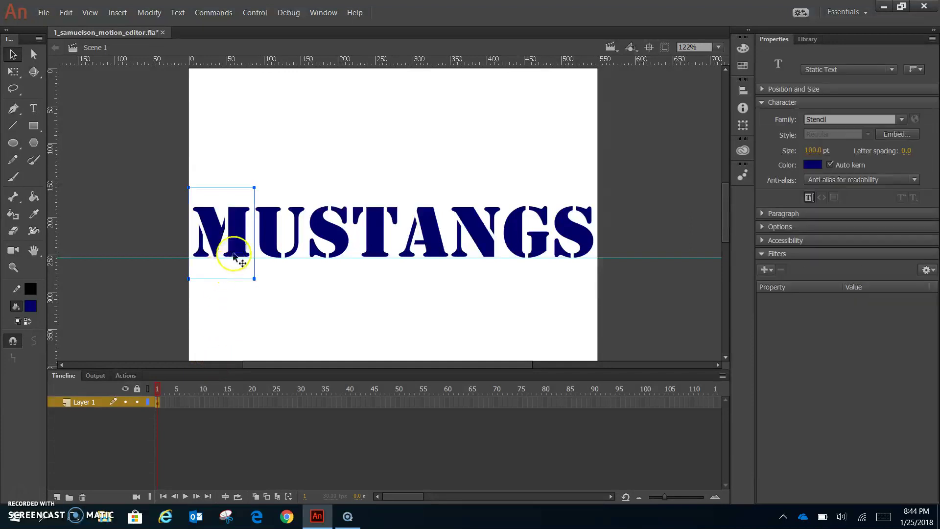
click(295, 261)
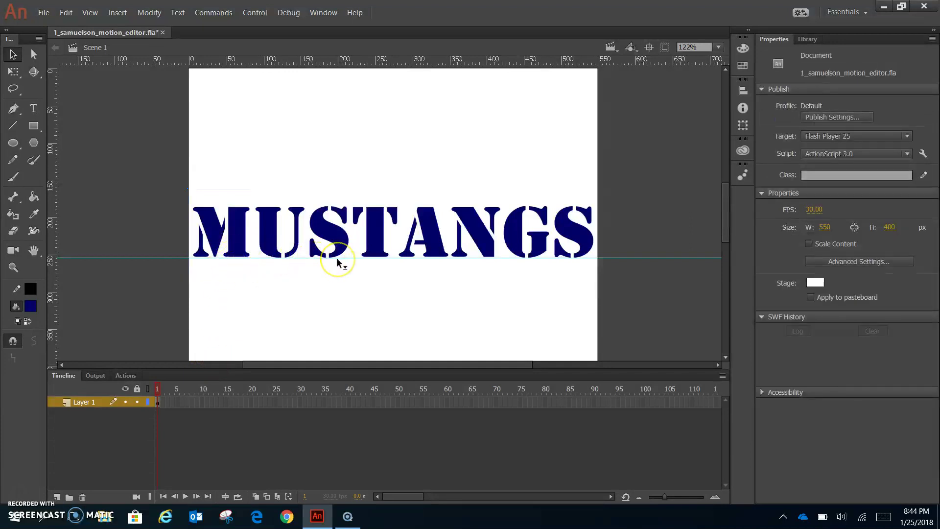
- Select all the MUSTANGS letters and distribute them to separate layers
key(ctrl+a)
click(281, 224)
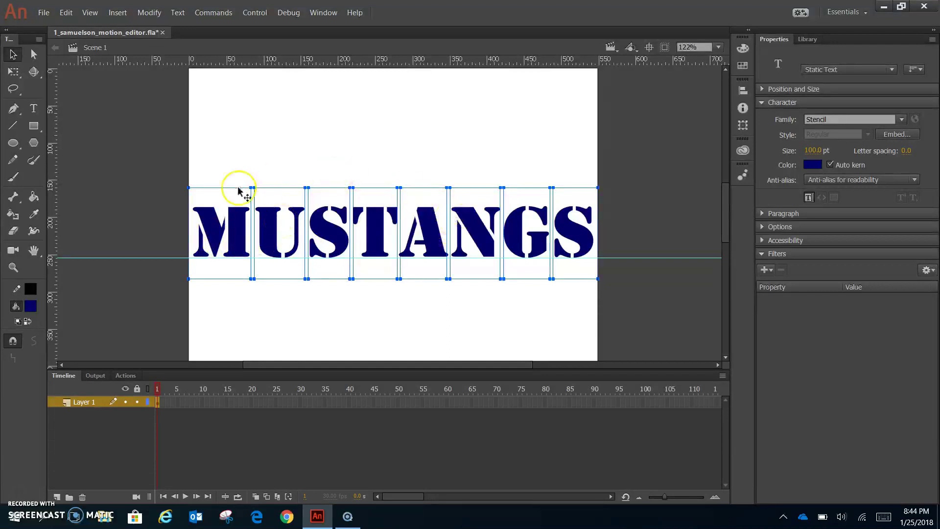
click(565, 216)
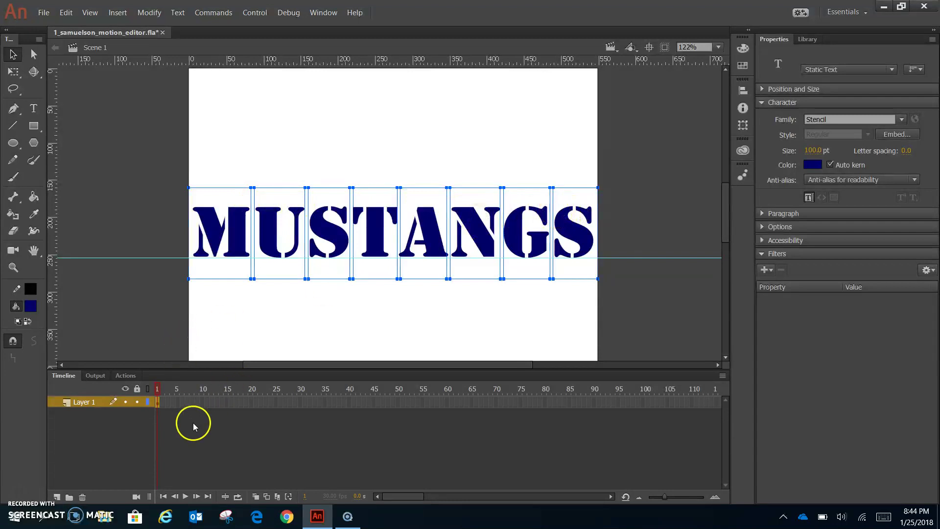
right_click(157, 405)
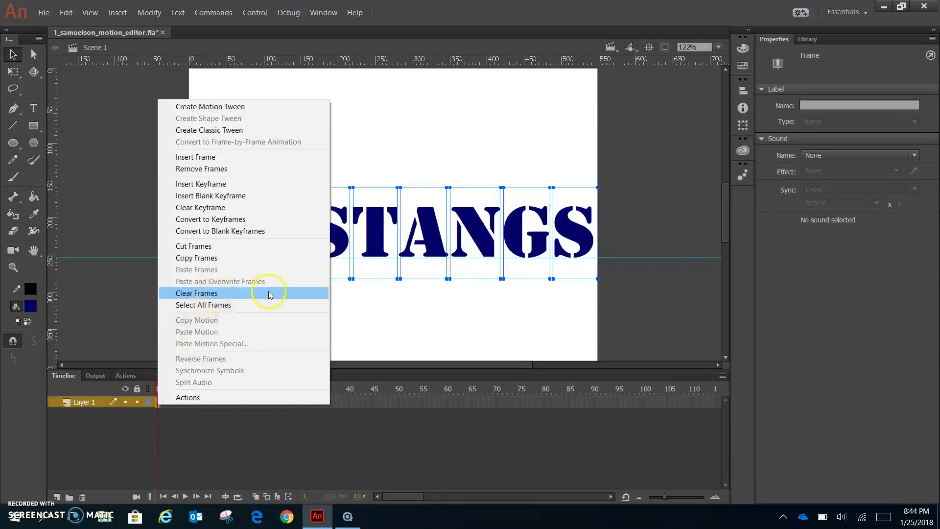
right_click(381, 229)
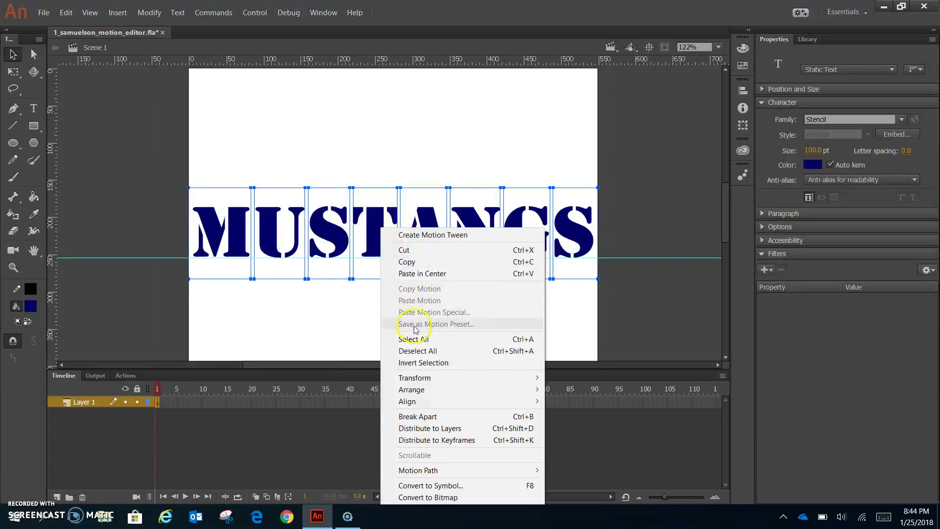
click(454, 429)
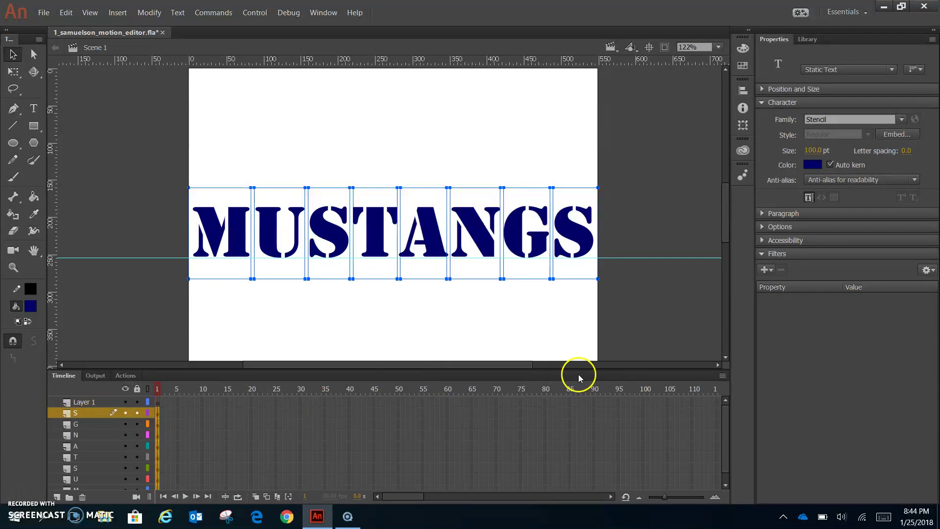
- Enlarge the timeline area to show all the letter layers and delete the empty Layer 1
drag(549, 372, 549, 353)
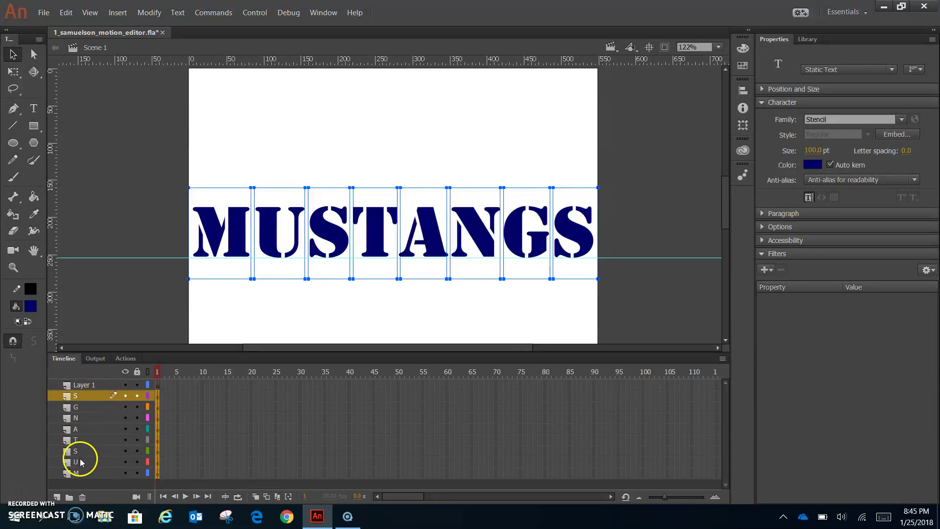
click(89, 386)
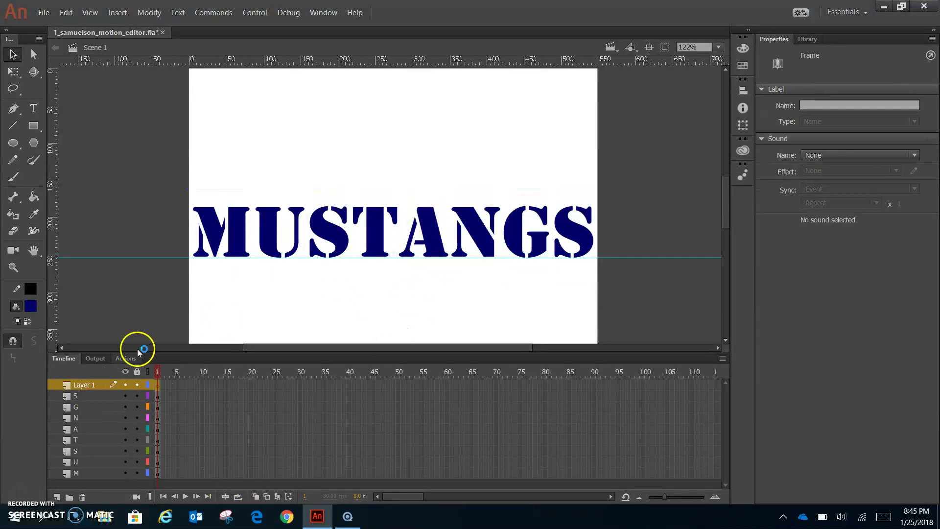
click(82, 496)
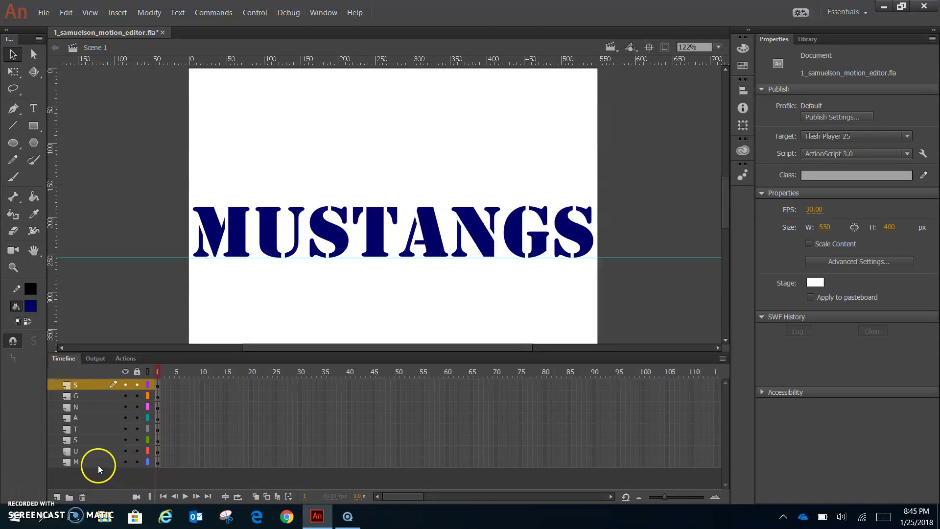
- Convert the letter M into a movie clip symbol named M with its registration point at bottom center
click(157, 462)
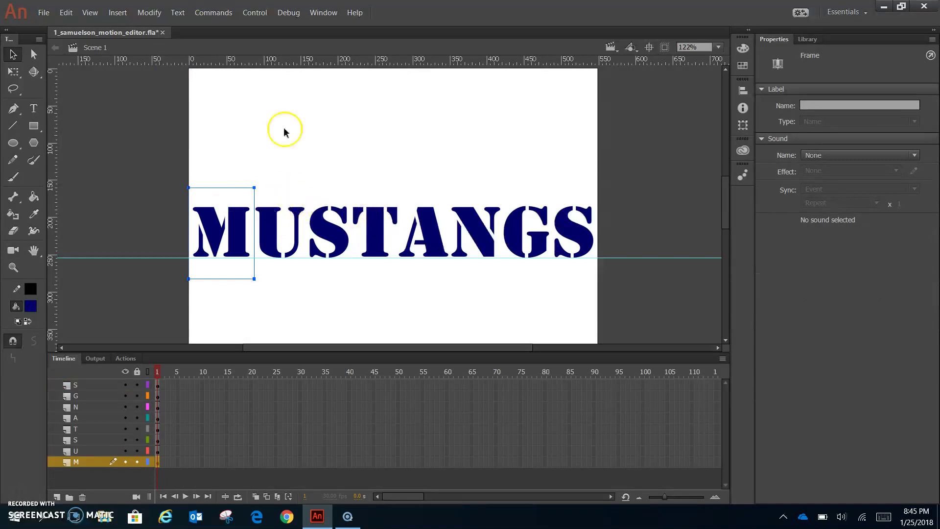
click(149, 12)
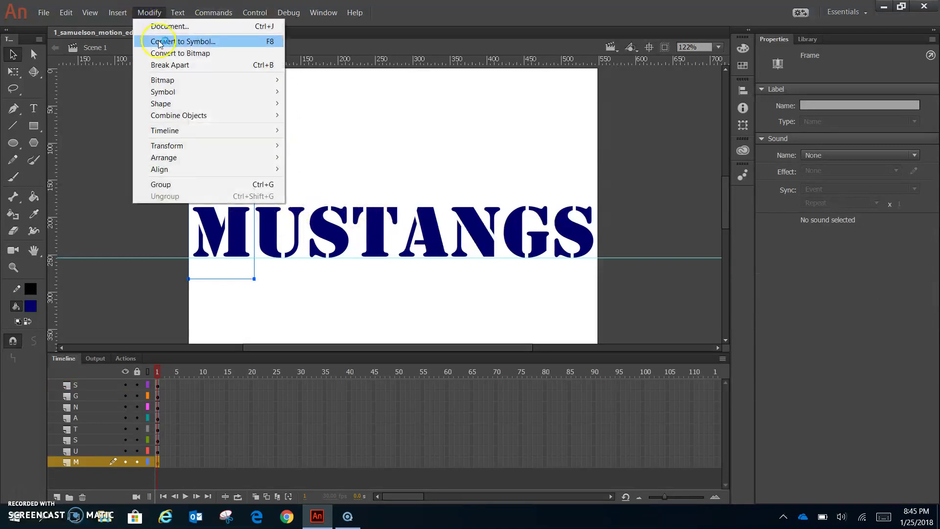
click(160, 42)
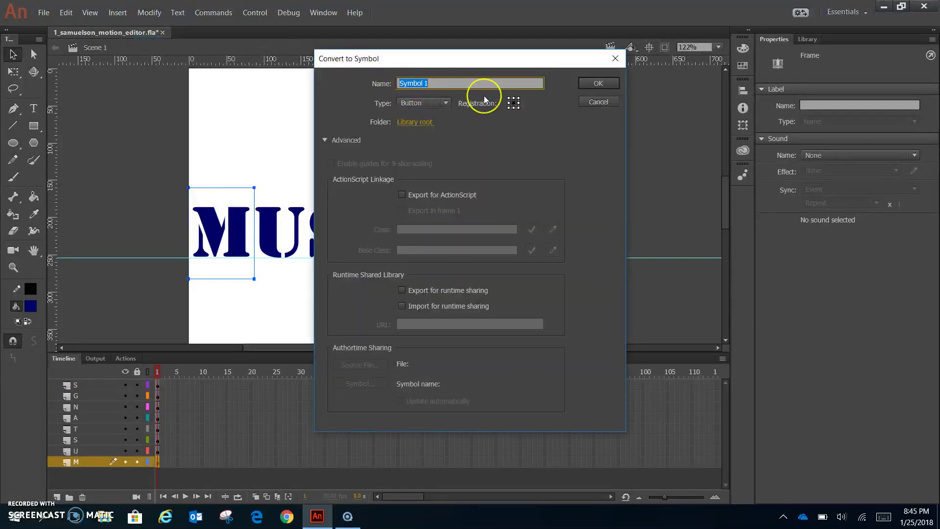
text(M)
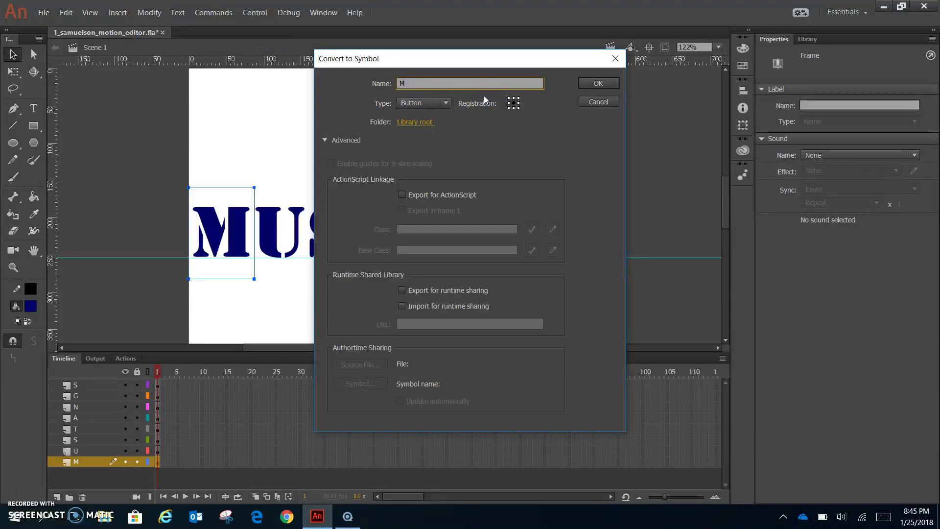
click(440, 102)
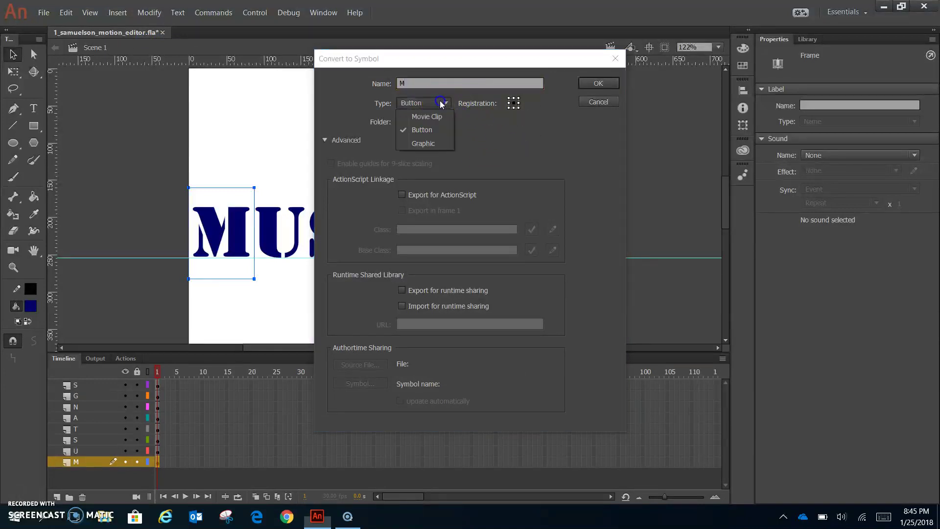
click(428, 116)
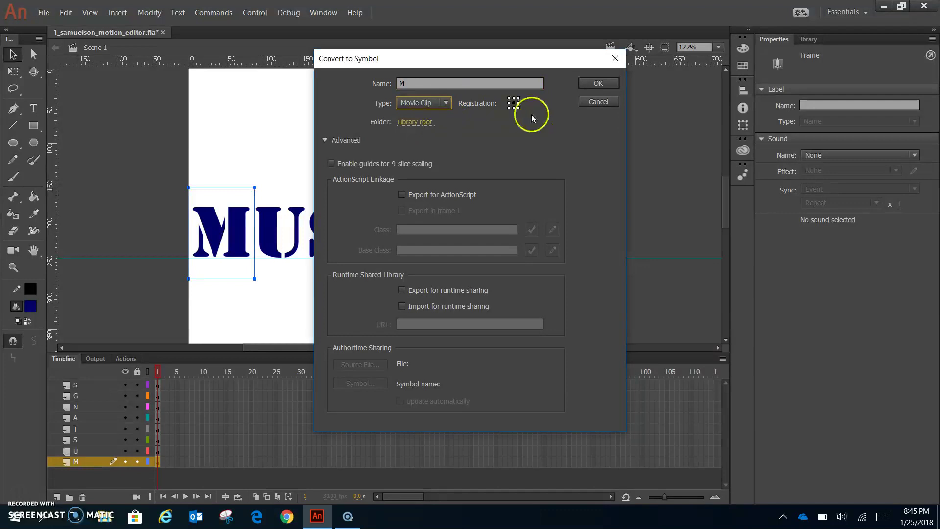
click(512, 108)
click(513, 113)
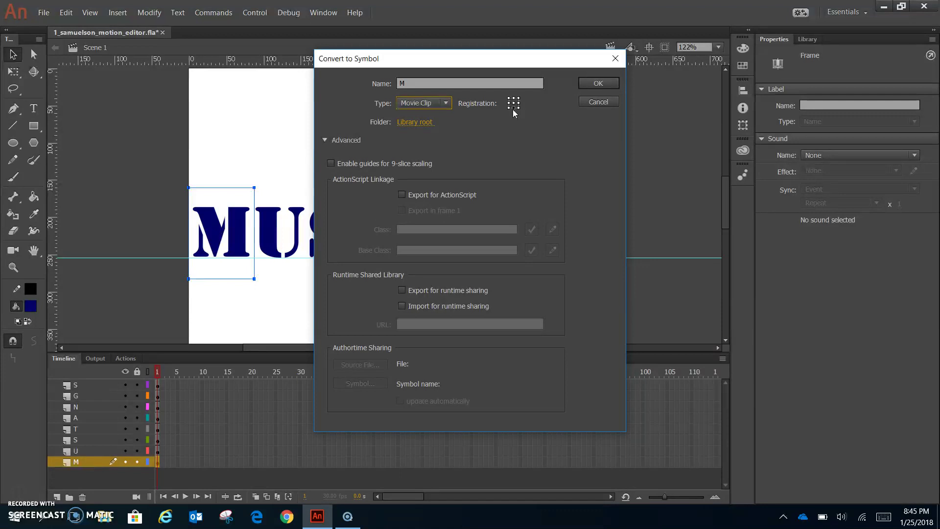
click(607, 84)
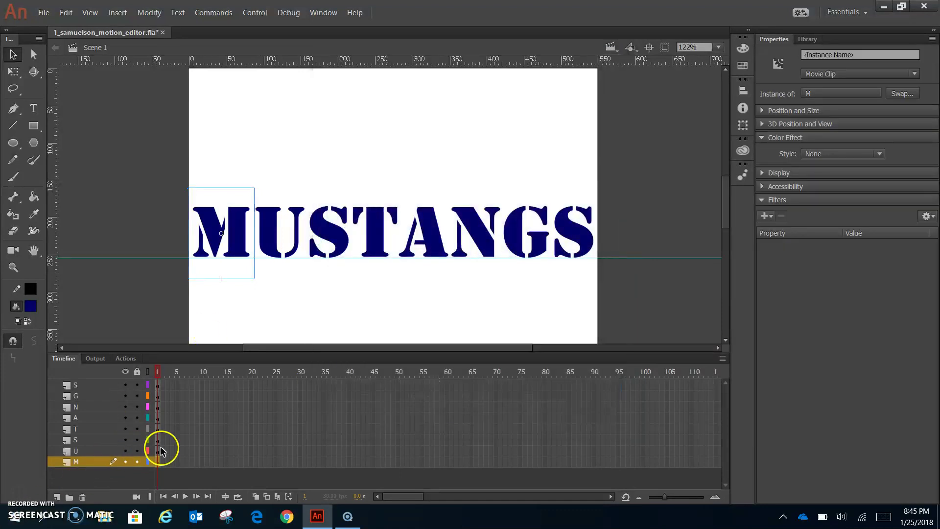
- Convert the letter U into a movie clip symbol named U, keeping the bottom-center registration point
click(157, 451)
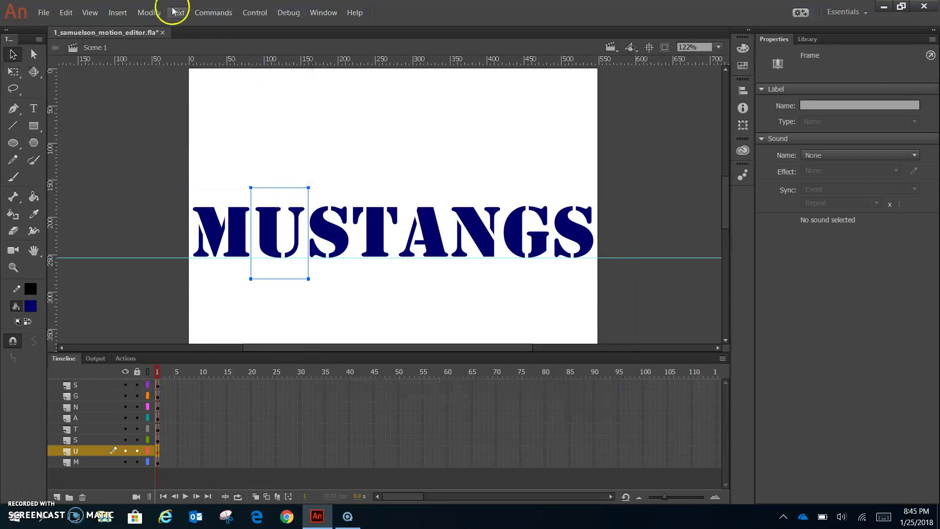
click(149, 12)
click(158, 39)
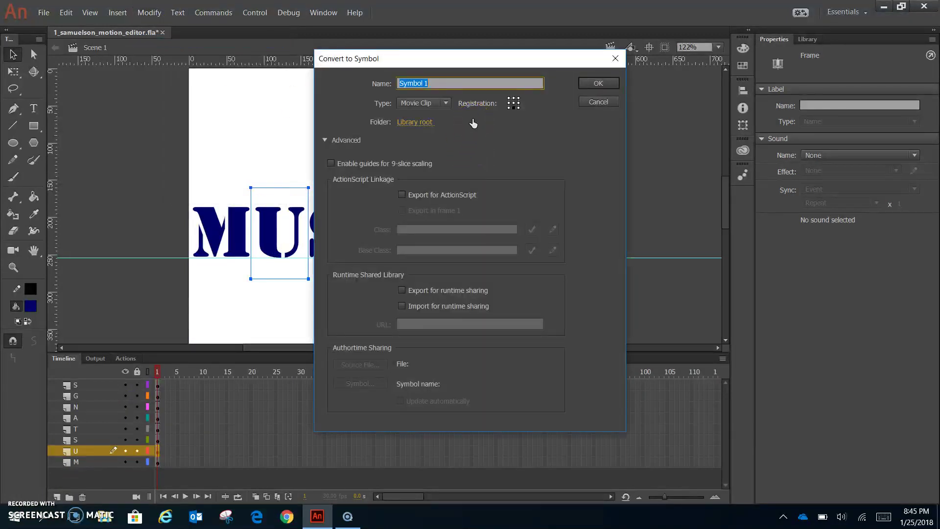
text(U)
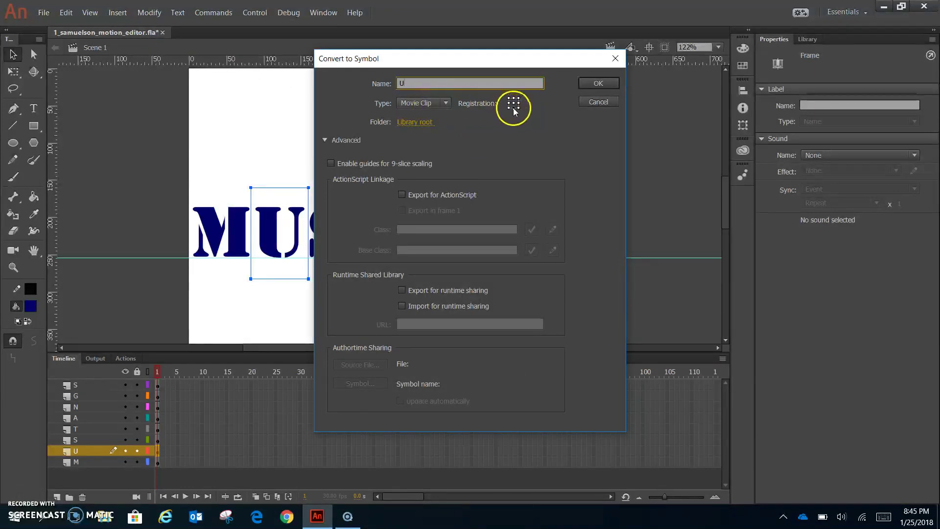
click(592, 92)
- Convert the first letter S into a movie clip symbol named S, keeping the bottom-center registration point
click(338, 246)
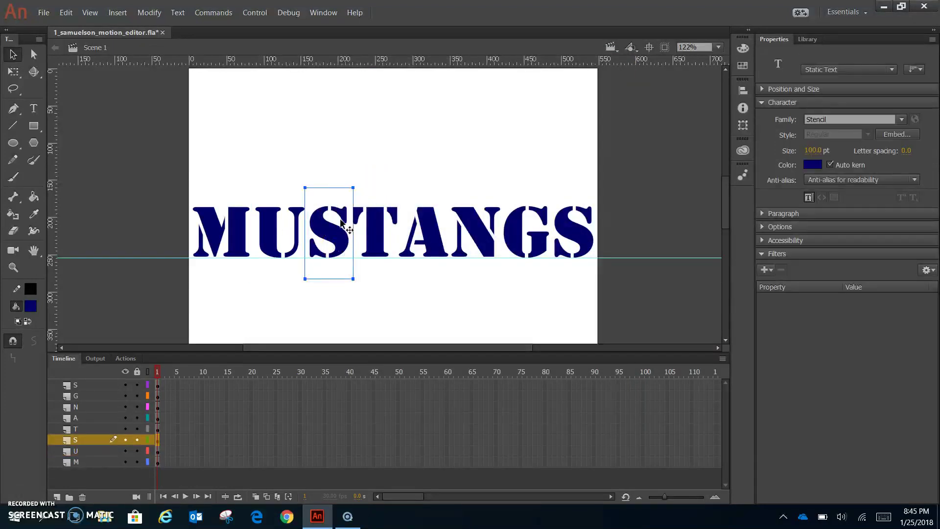
click(149, 12)
click(167, 41)
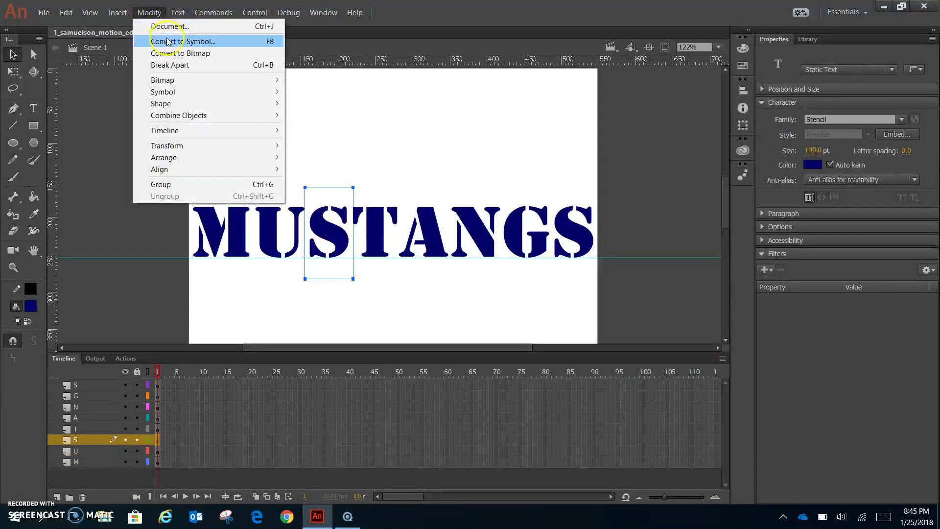
text(S)
click(594, 84)
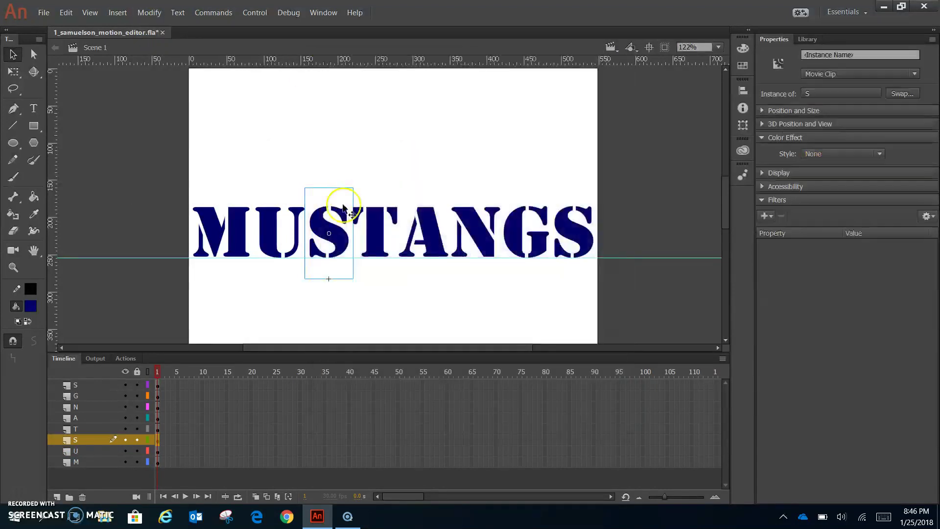
- Convert the letter T into a movie clip symbol named T, keeping the bottom-center registration point
click(386, 238)
click(149, 12)
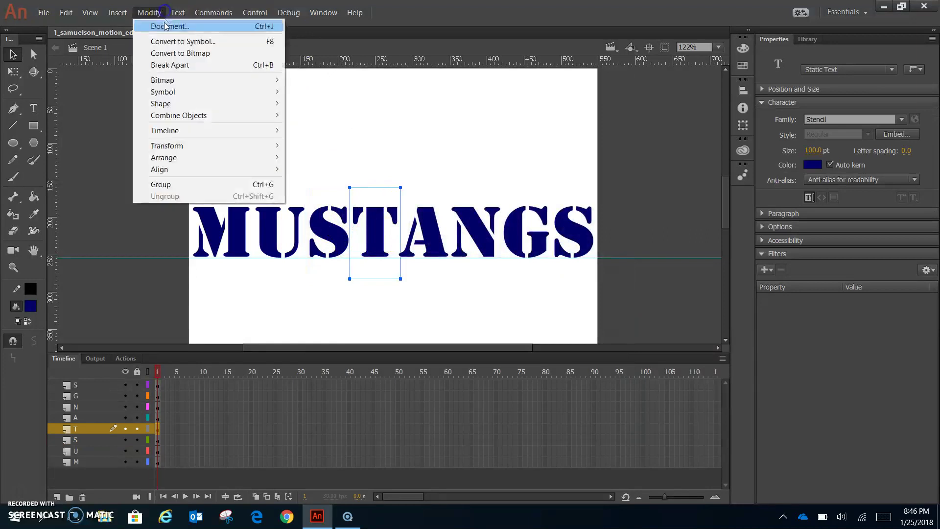
click(169, 43)
text(T)
click(583, 83)
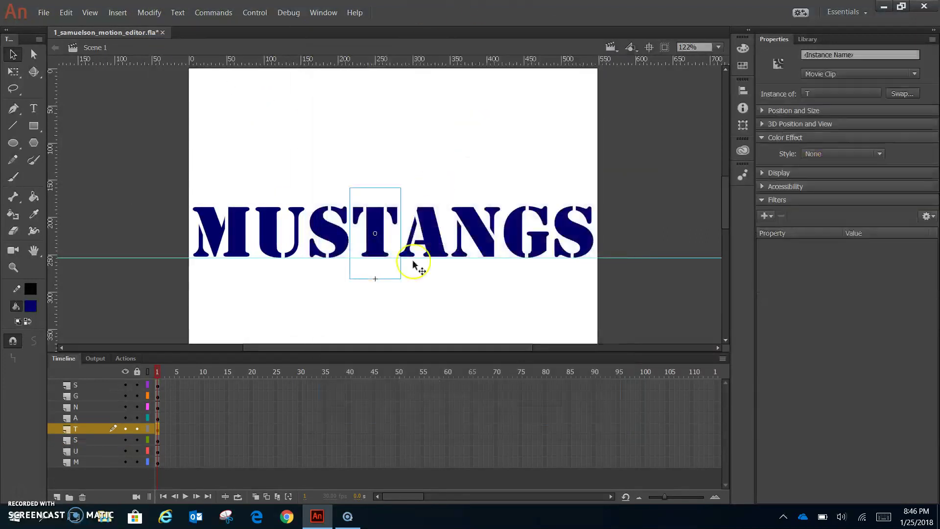
- Convert the letter A into a movie clip symbol named A, keeping the bottom-center registration point
click(424, 242)
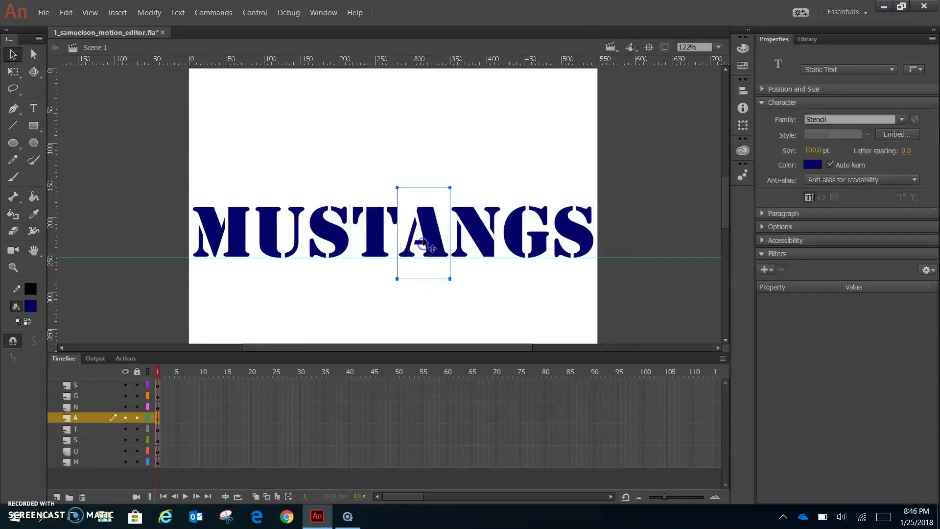
click(149, 12)
click(170, 42)
text(A)
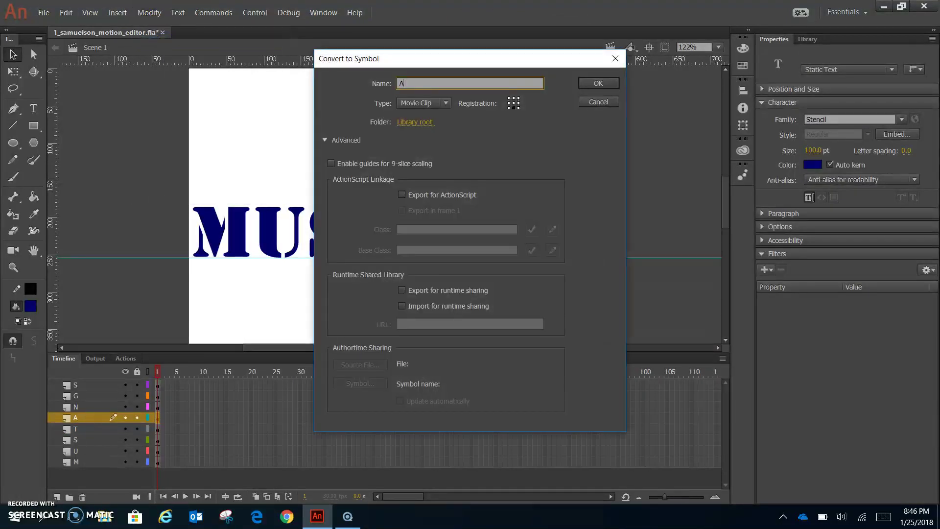
click(611, 84)
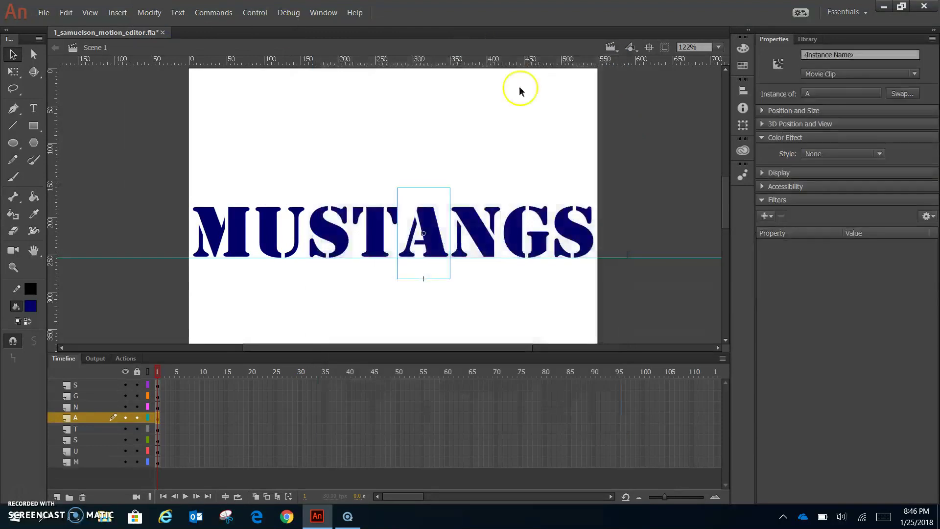
- Convert the letter N into a movie clip symbol named N, keeping the bottom-center registration point
click(473, 234)
click(151, 14)
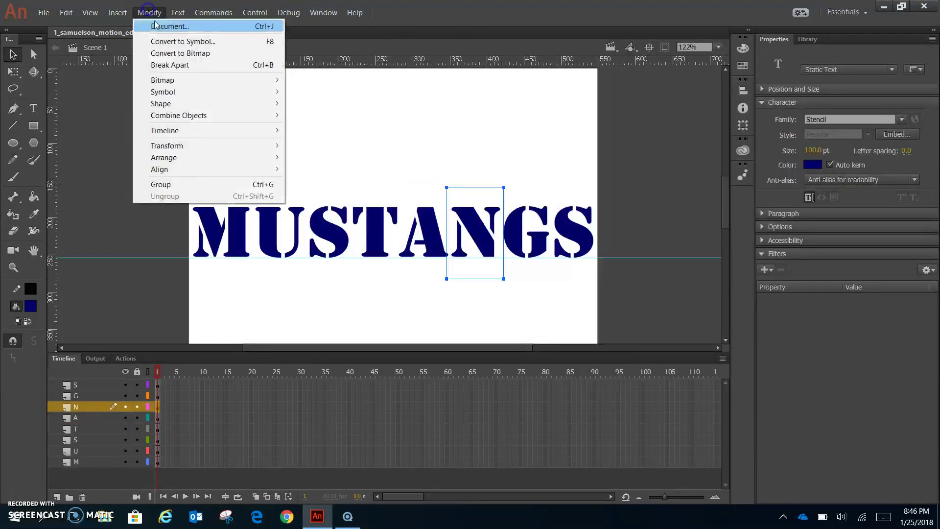
click(165, 41)
text(N)
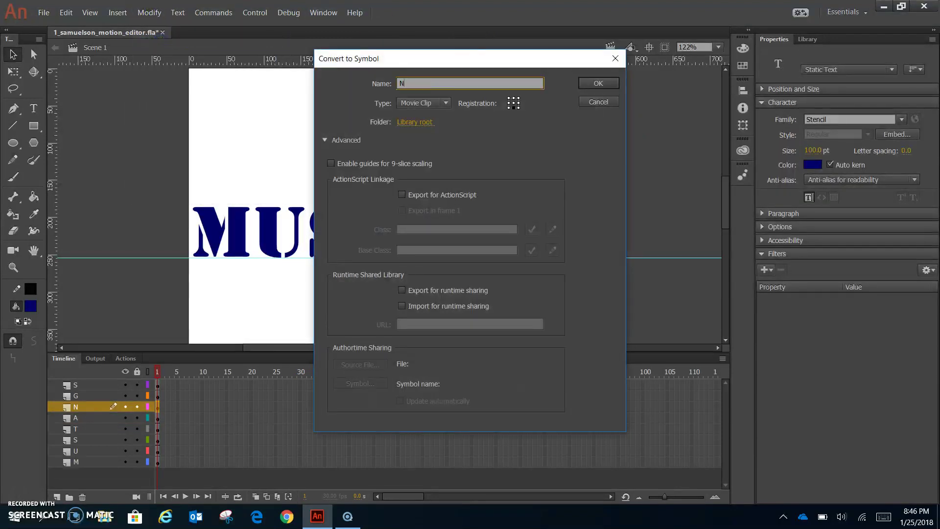
click(598, 83)
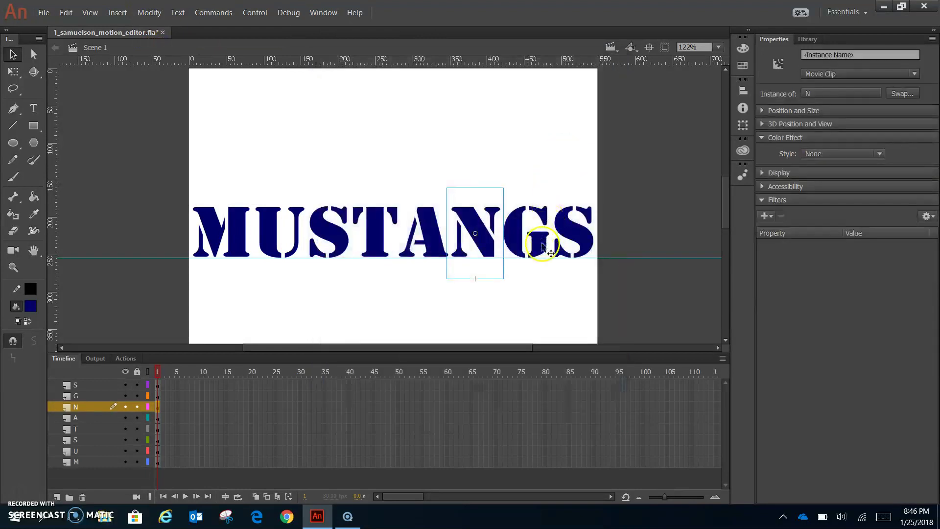
- Convert the letter G into a movie clip symbol named G, keeping the bottom-center registration point
click(538, 242)
click(156, 14)
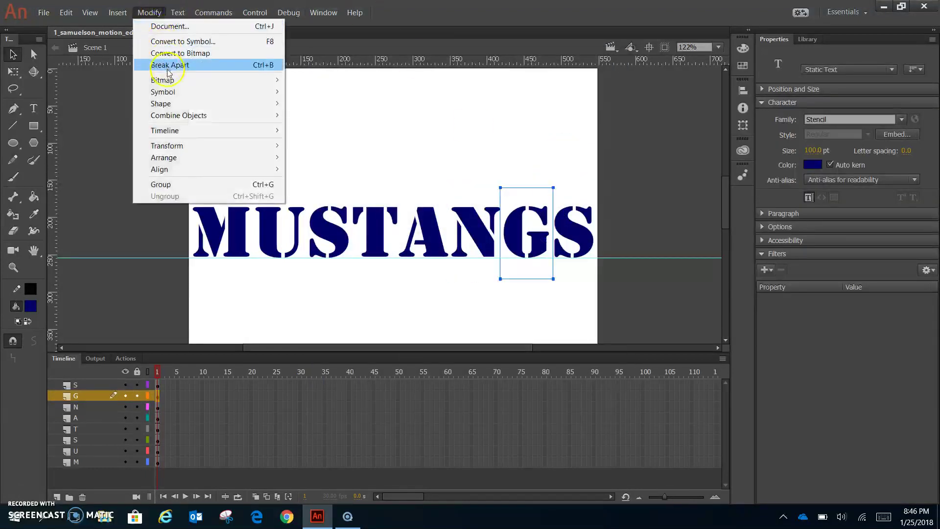
click(169, 41)
text(G)
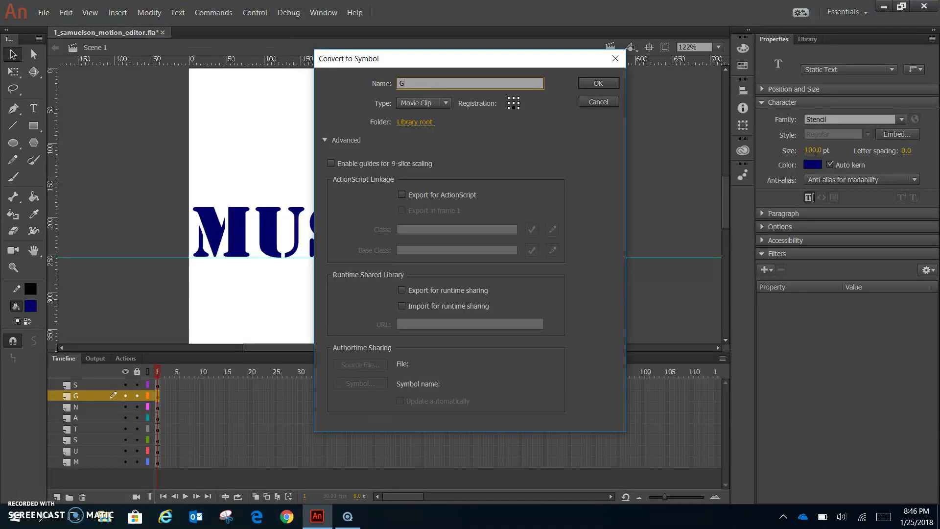
key(Return)
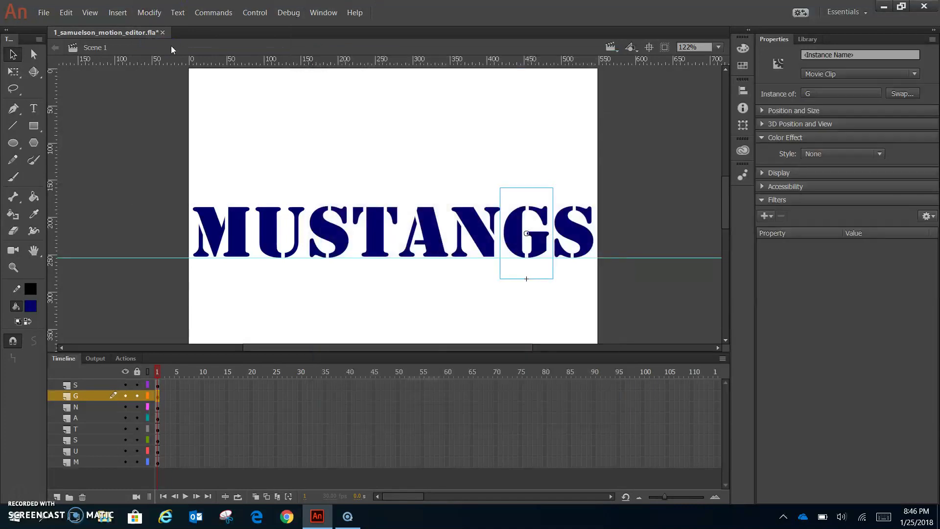
- Convert the final letter S into a movie clip symbol named S2 with bottom-center registration, and deselect it
click(590, 240)
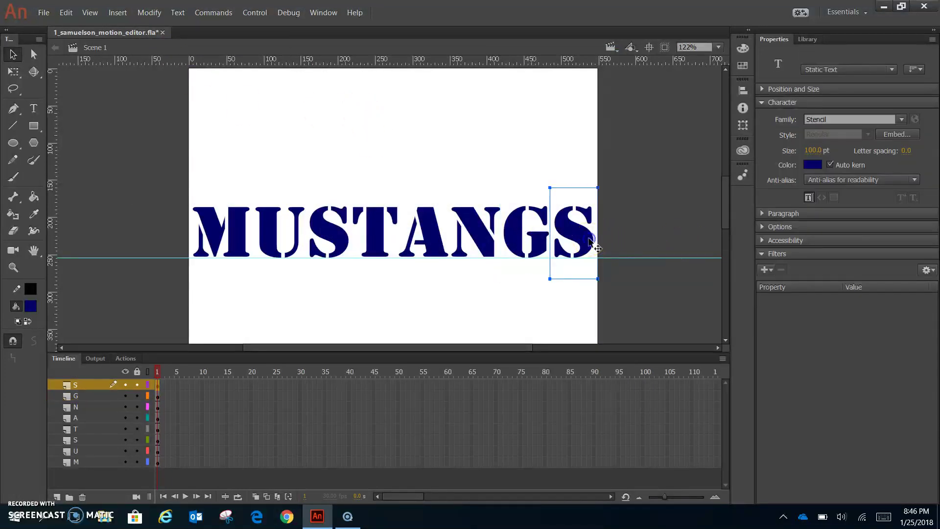
click(149, 12)
click(162, 42)
text(S2)
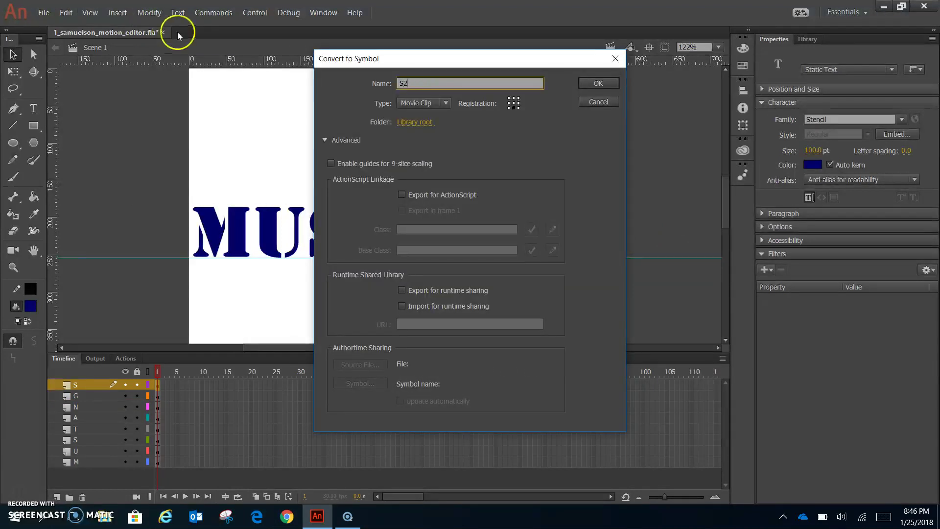
click(607, 84)
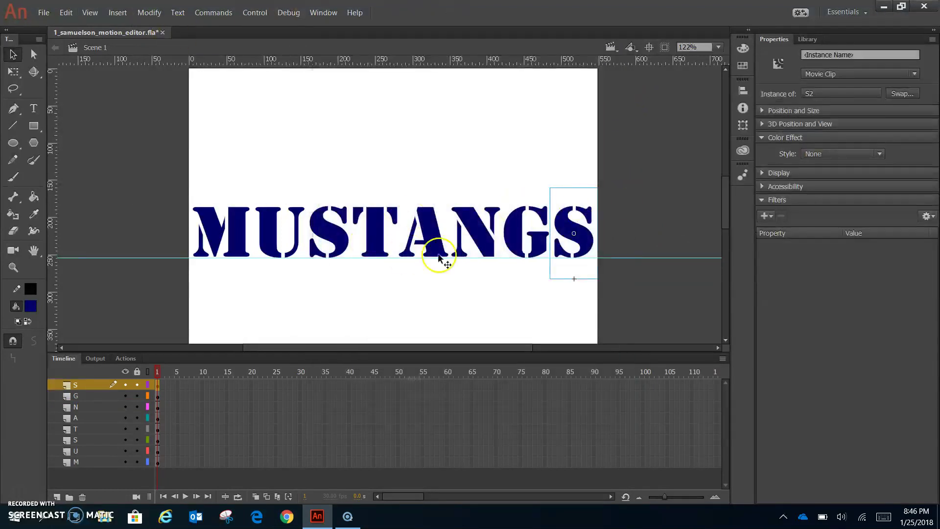
click(640, 213)
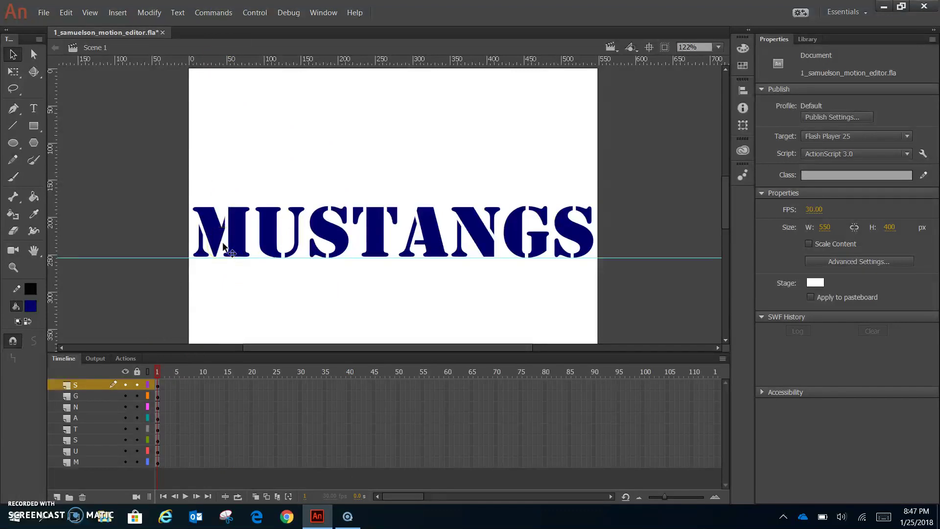
- Insert a keyframe at frame 31 on the M layer
click(304, 463)
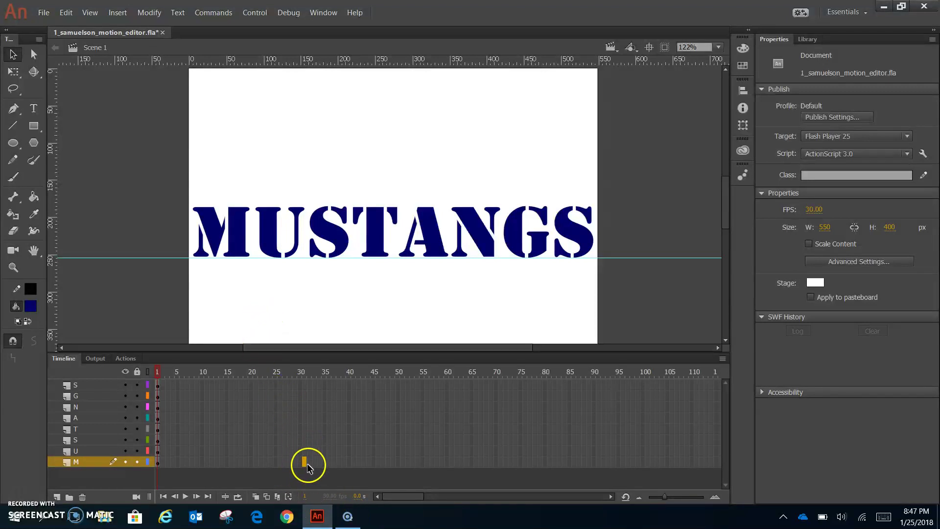
click(304, 372)
click(304, 461)
key(F6)
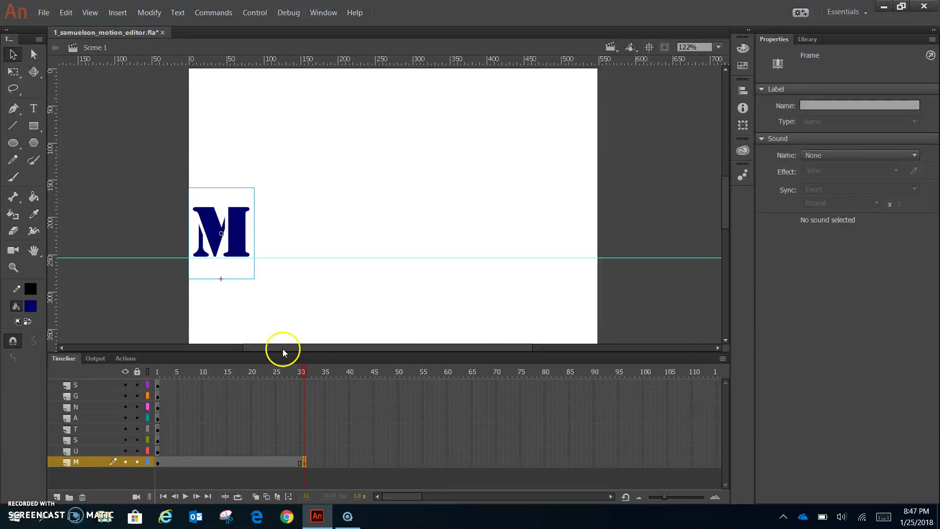
- Create a motion tween on the M layer starting from its frame 1 keyframe
drag(304, 374, 153, 374)
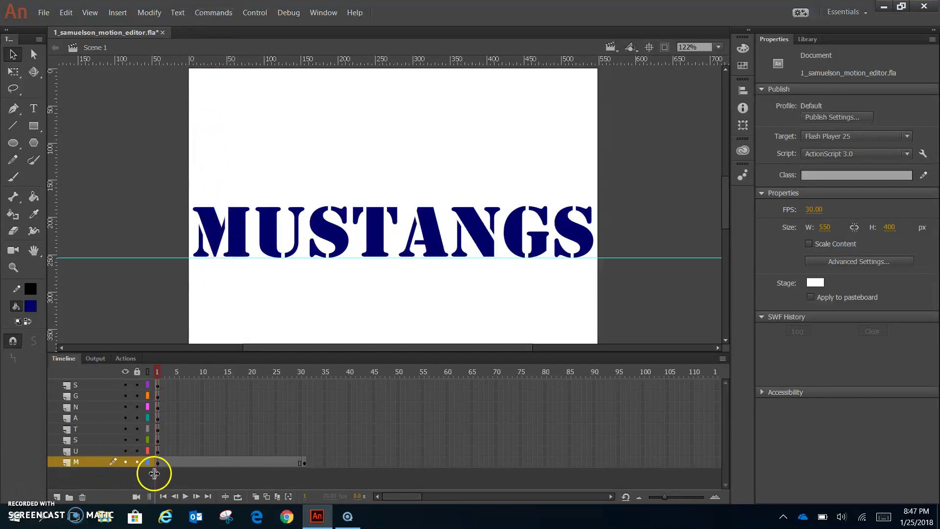
click(157, 463)
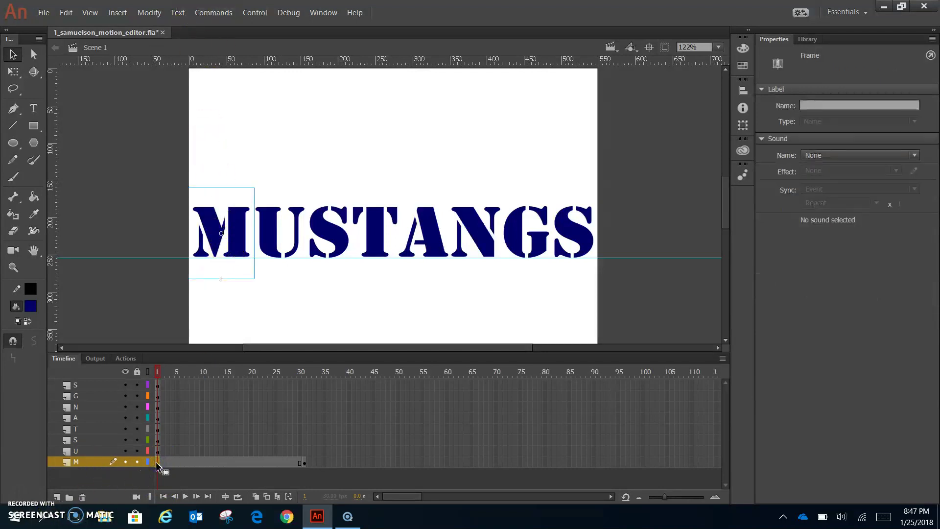
right_click(157, 463)
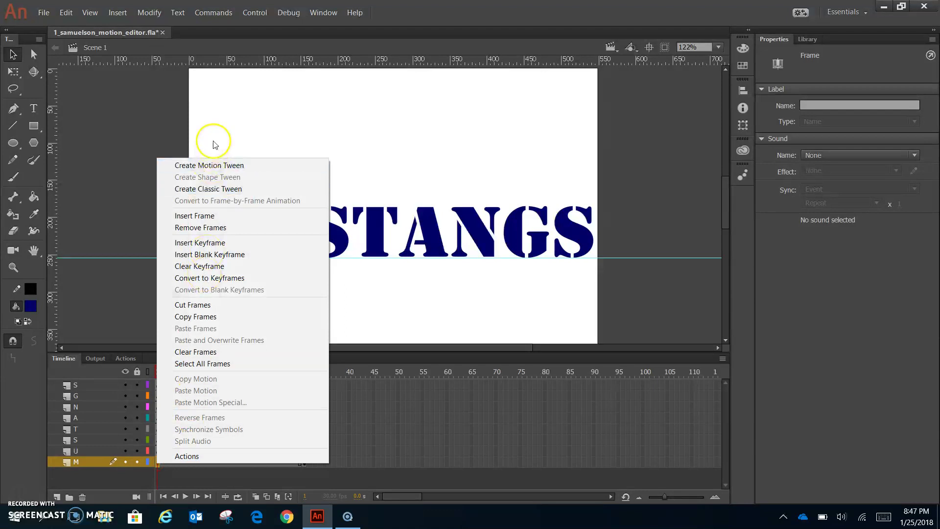
click(216, 165)
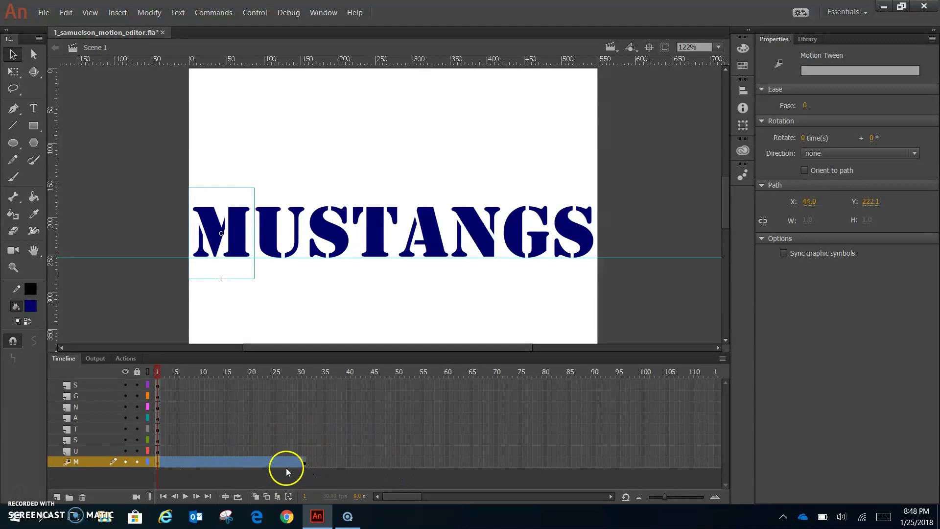
- Add a keyframe at frame 30 of the M layer's motion tween to hold the letter's resting position
click(300, 372)
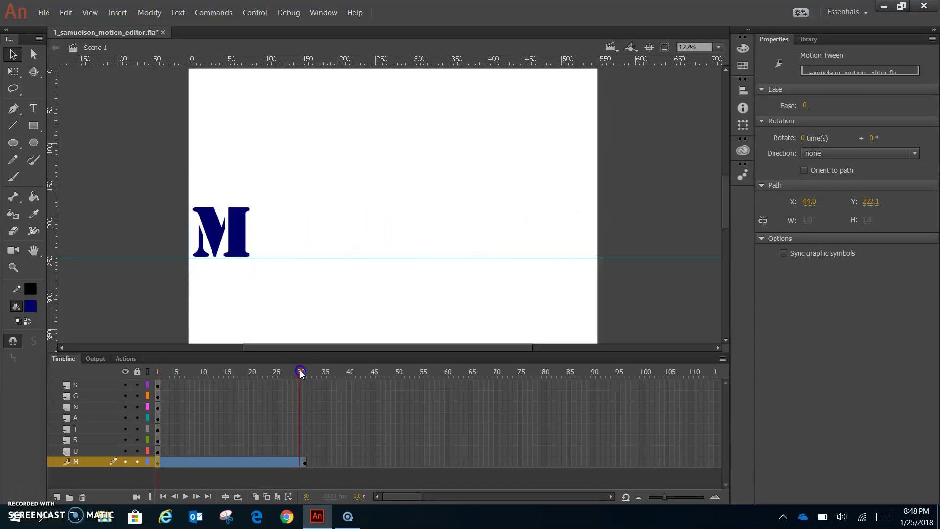
click(301, 471)
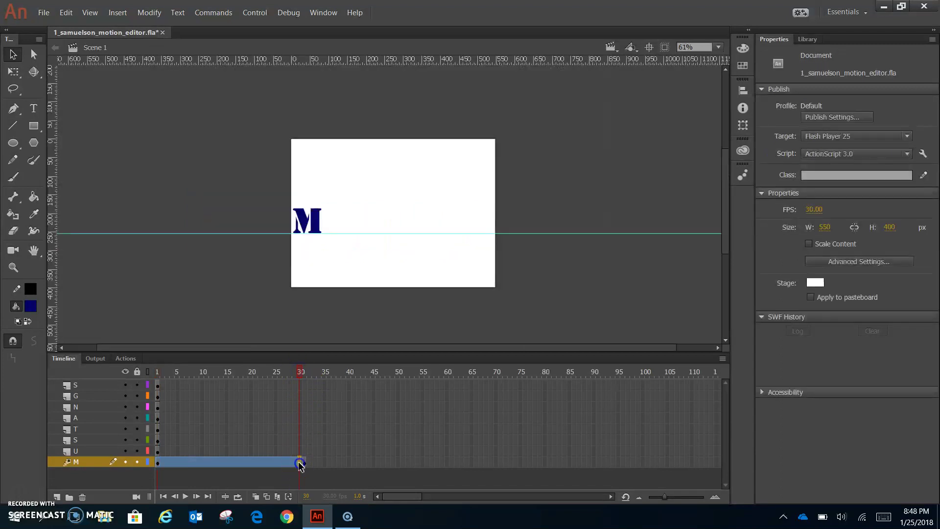
click(300, 463)
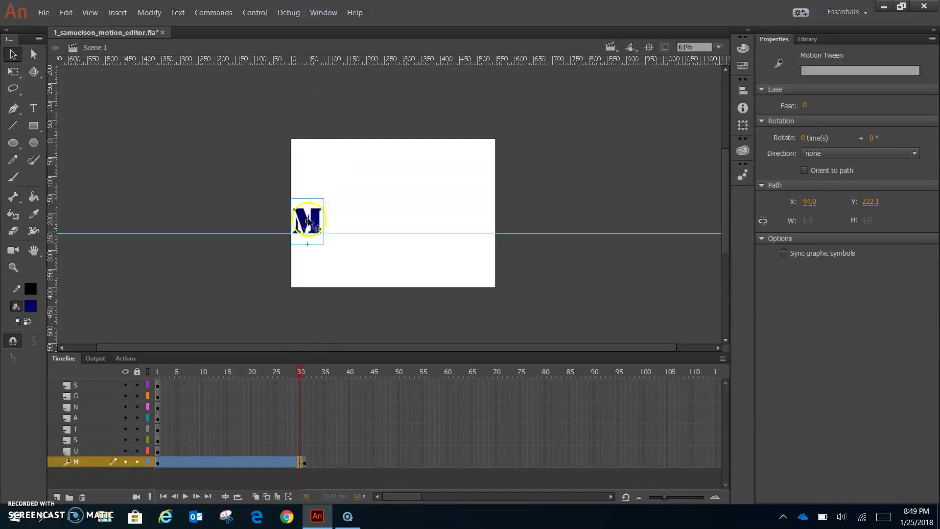
- At frame 1, move the letter M straight up off the stage to a path Y of -60.0
click(157, 373)
click(315, 231)
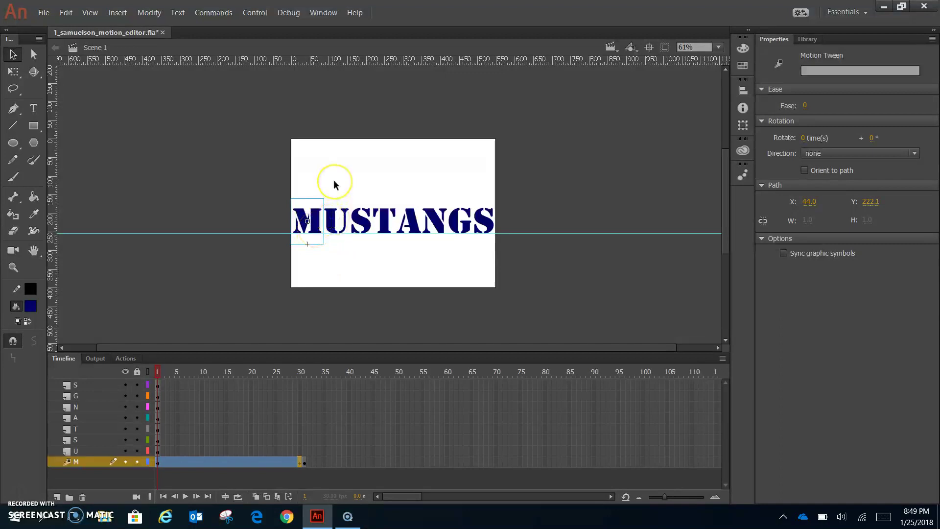
key(Up)
key(Up)
key(Up)
key(Up)
key(Up)
key(Up)
key(Up)
key(Up)
key(Up)
key(Up)
key(Up)
key(Up)
key(Up)
key(Up)
key(Up)
key(Up)
key(Up)
key(Up)
key(Up)
key(Up)
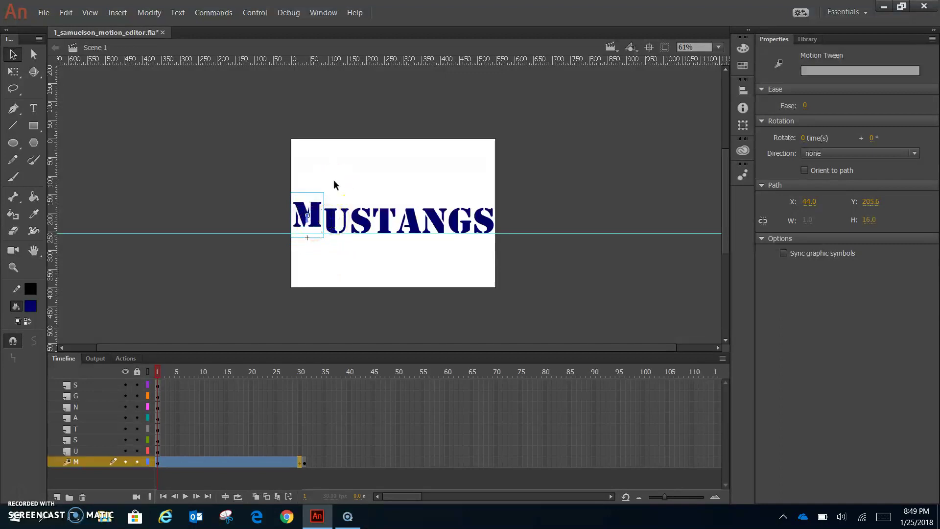
key(Up)
key(Up)
key(Up)
key(Up)
key(Up)
key(Up)
key(Up)
key(Up)
key(Up)
key(Up)
key(Up)
key(Up)
key(Up)
key(Up)
key(Up)
key(Up)
key(Up)
key(Up)
key(Up)
key(Up)
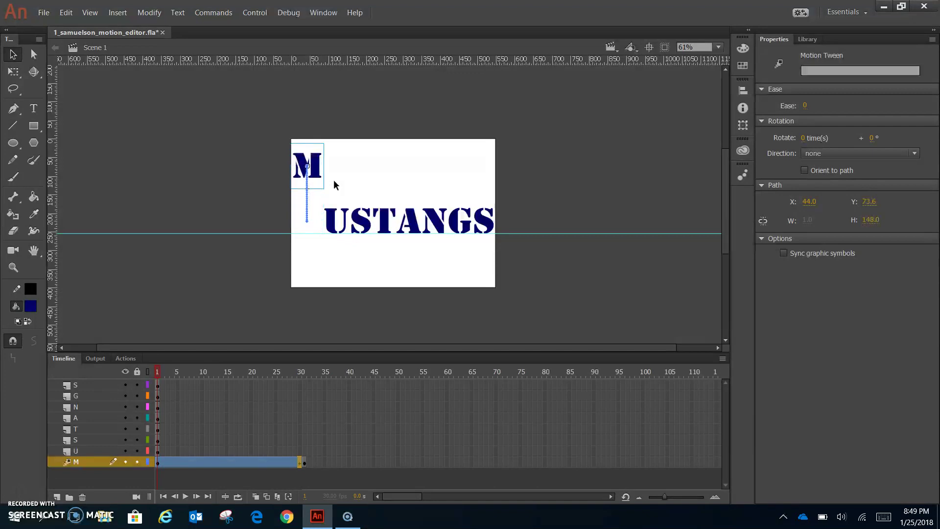
key(Up)
key(Up)
key(Up)
key(Up)
key(Up)
key(Up)
key(Up)
key(Up)
key(Up)
key(Up)
key(Up)
key(Up)
key(Up)
key(Up)
key(Up)
key(Up)
key(Up)
key(Up)
key(Up)
key(Up)
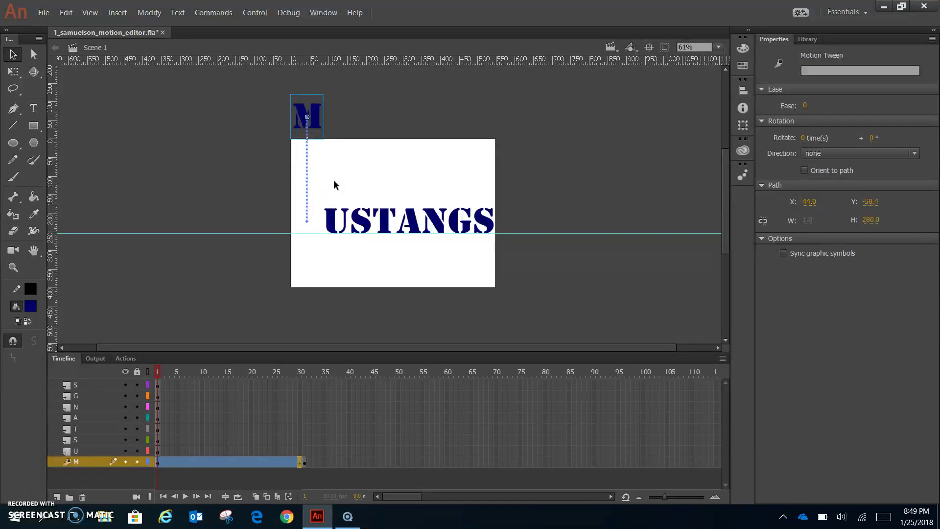
key(Up)
key(Up)
- Nudge the M up to a path Y of -60.9 so its bounding box meets the stage's top edge
key(ctrl+=)
key(ctrl+=)
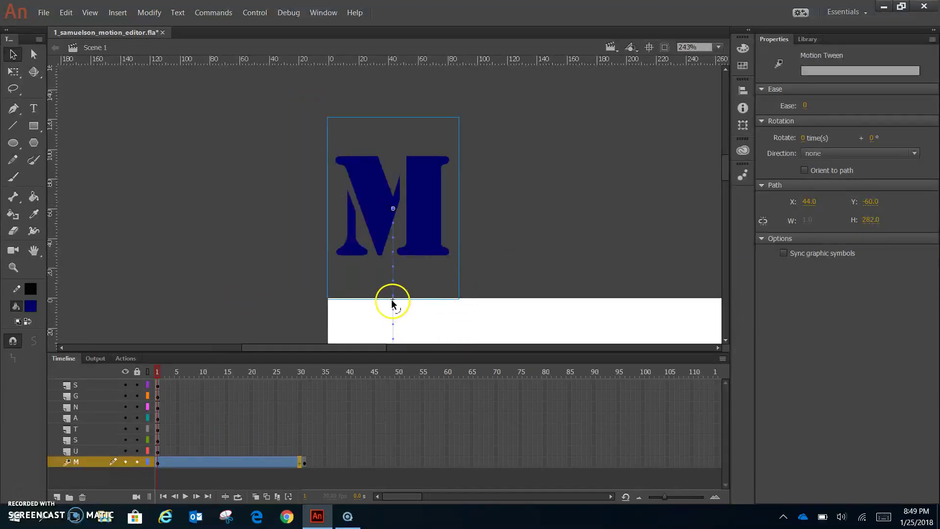
key(Up)
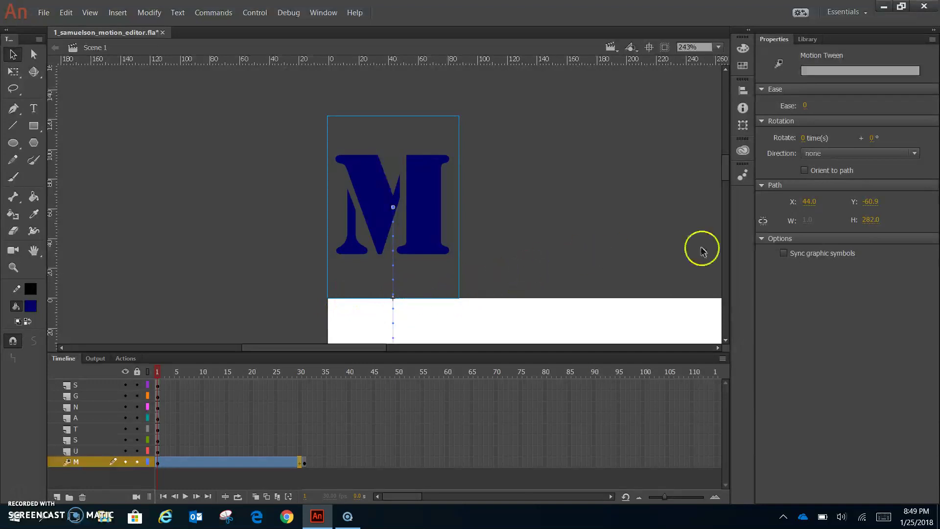
click(718, 47)
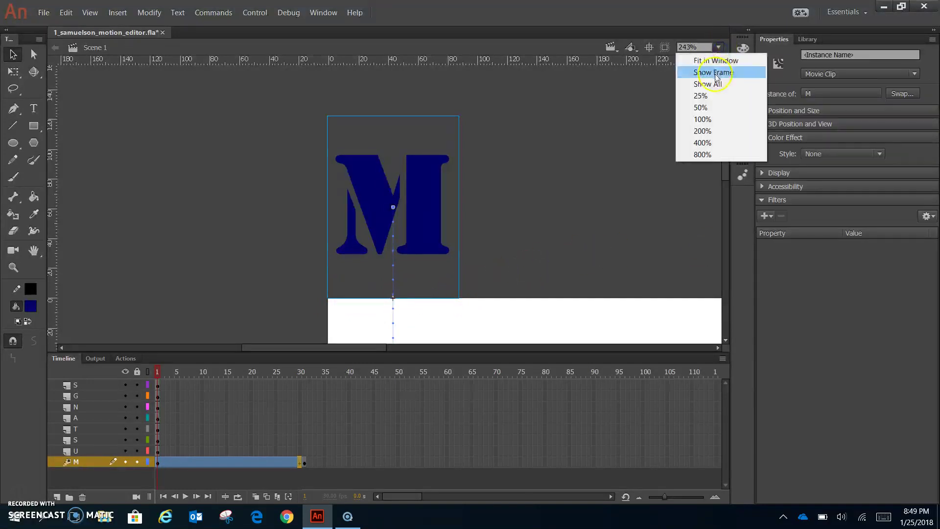
click(709, 73)
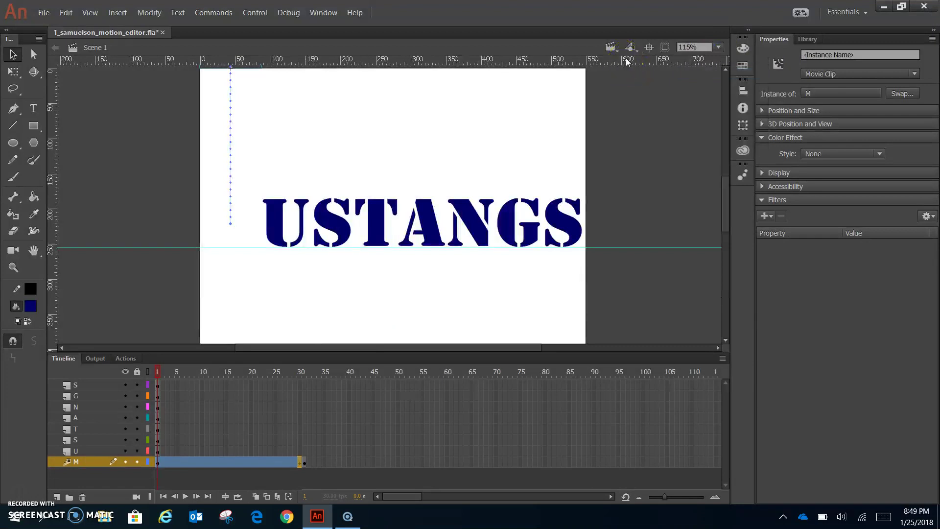
- Preview the M's drop, open its motion tween's graph with Refine Tween, and enlarge the timeline area to fit the graph
key(Return)
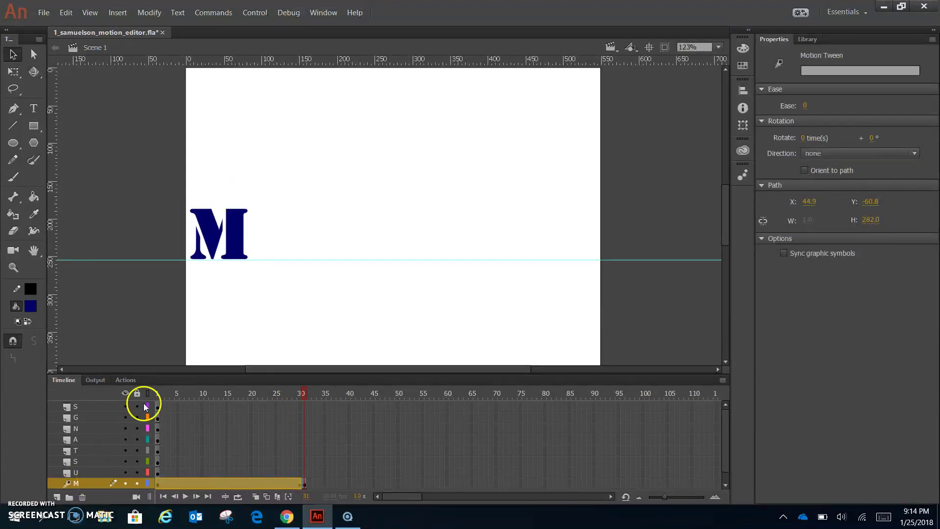
click(202, 483)
click(230, 487)
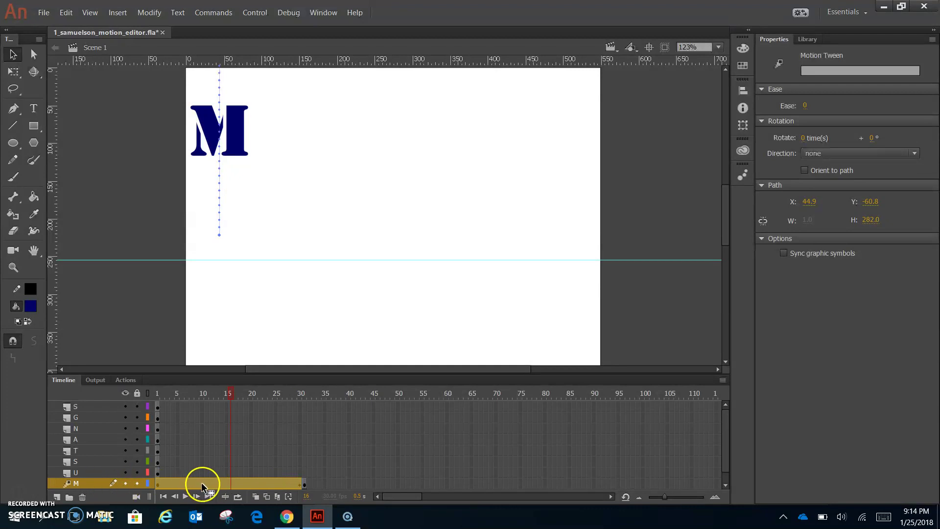
right_click(230, 483)
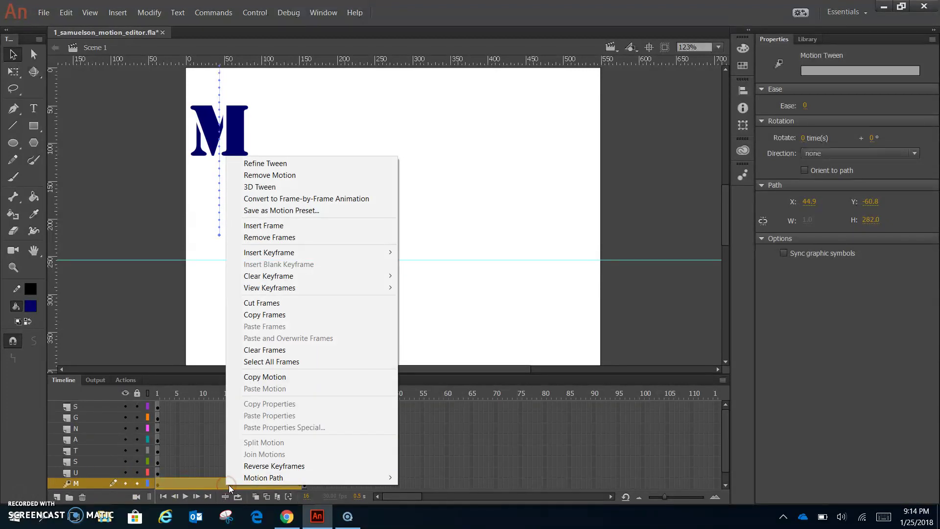
click(271, 166)
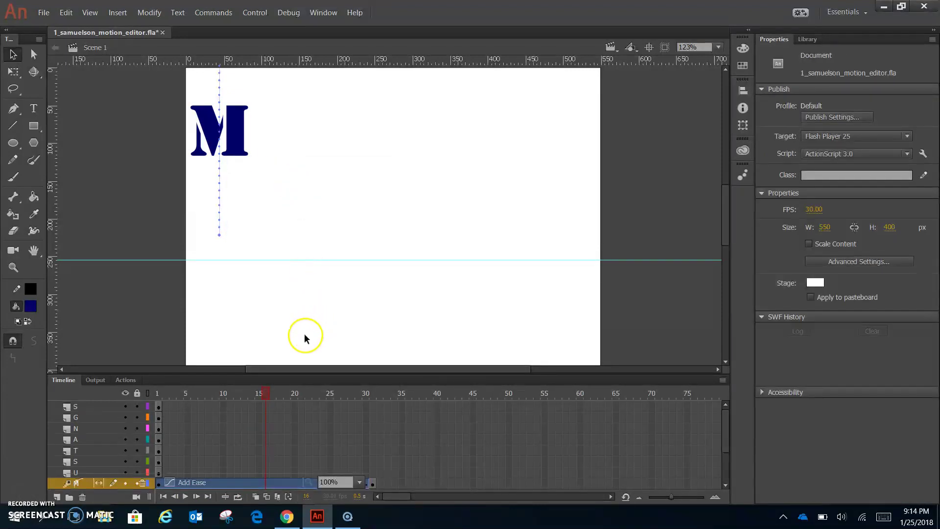
drag(325, 376, 329, 281)
click(198, 433)
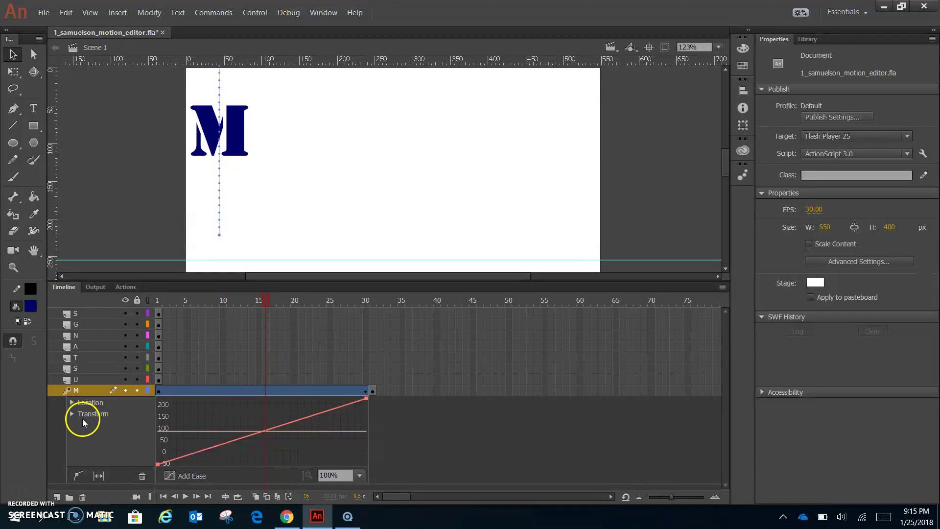
- Apply the BounceIn ease from the Bounce and Spring presets to the Y location of the M tween
click(72, 403)
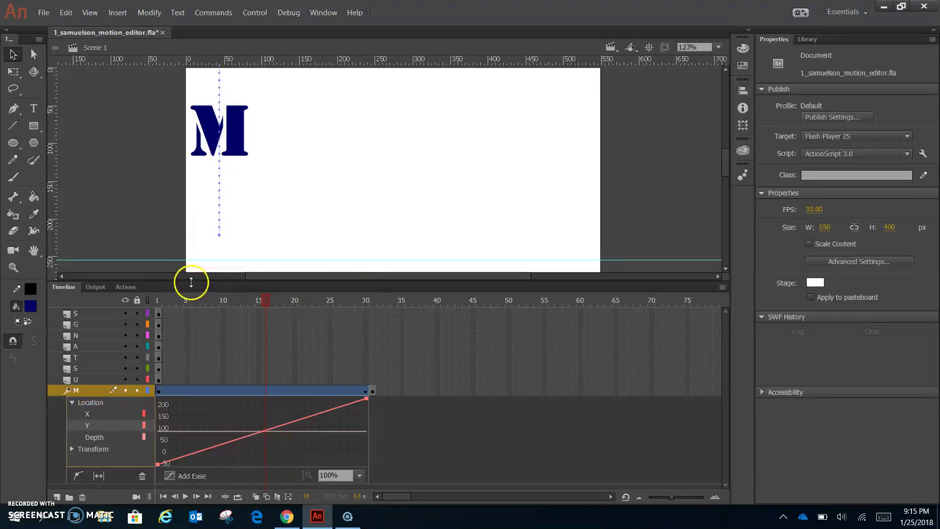
click(88, 425)
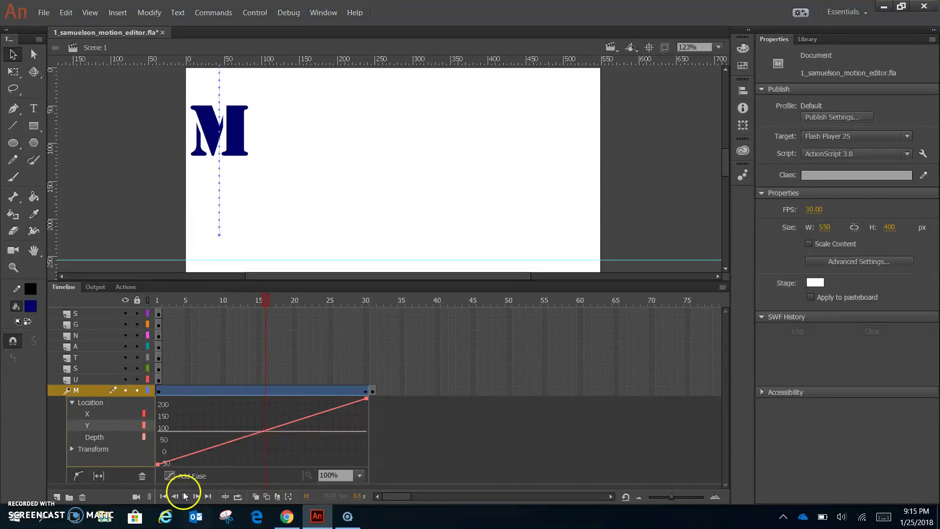
click(193, 477)
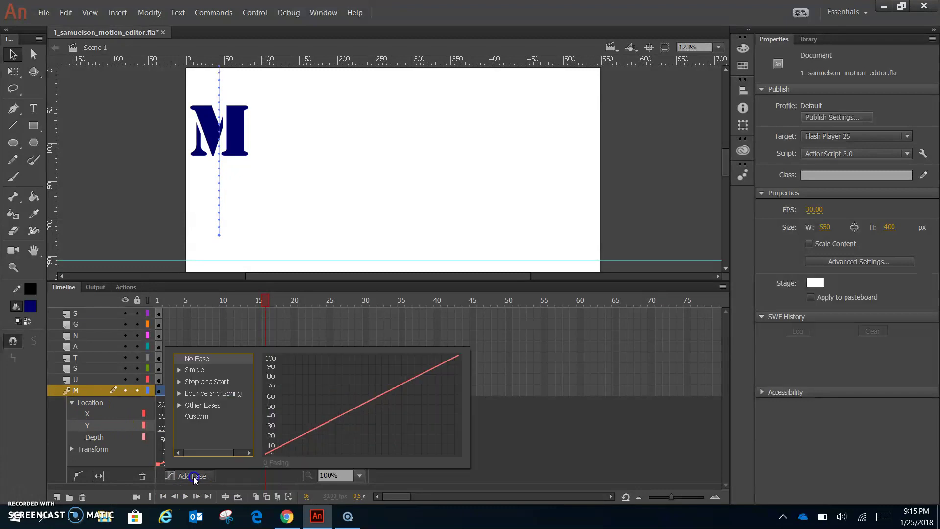
click(179, 393)
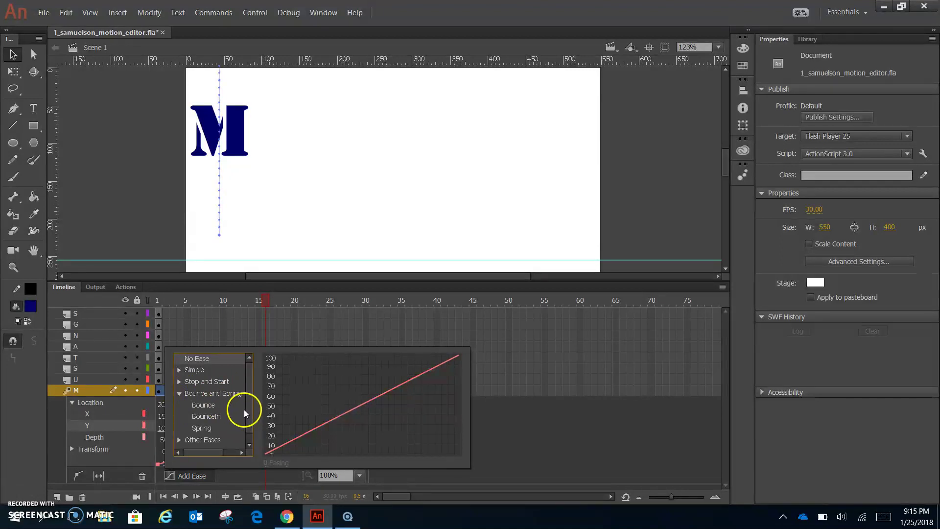
click(216, 416)
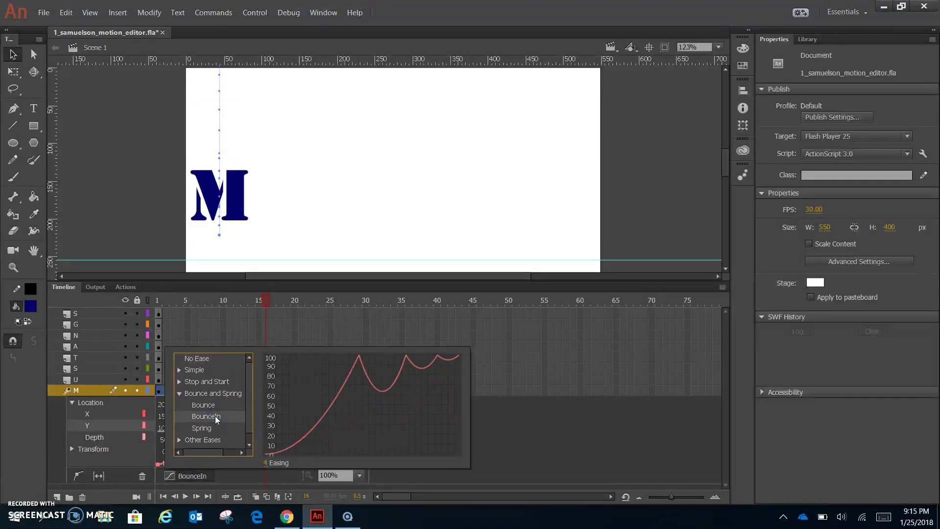
click(215, 416)
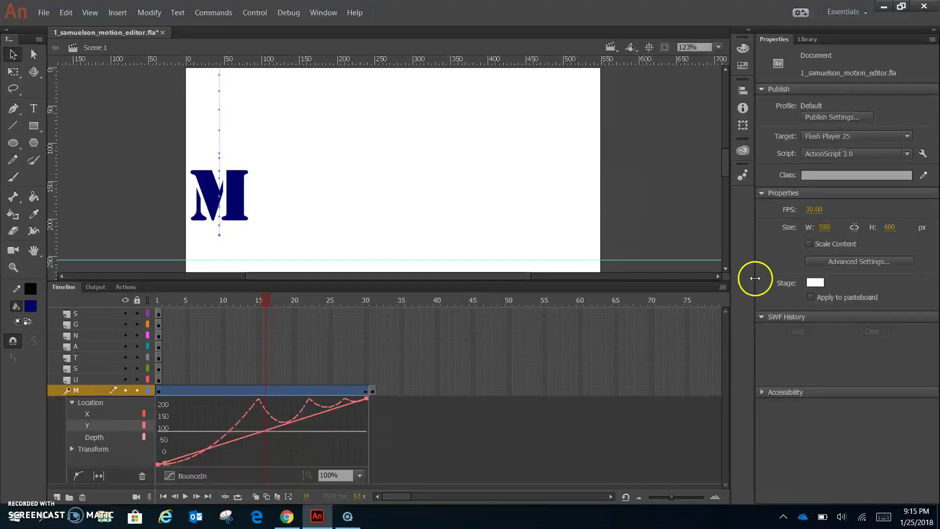
- Fit the stage in the window and play the animation from frame 1 to check the M's bounce
click(718, 47)
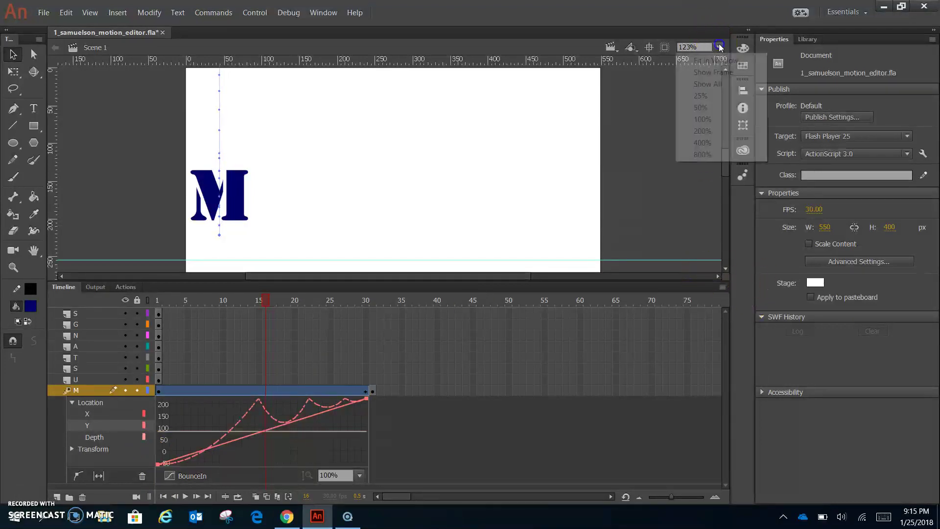
click(716, 61)
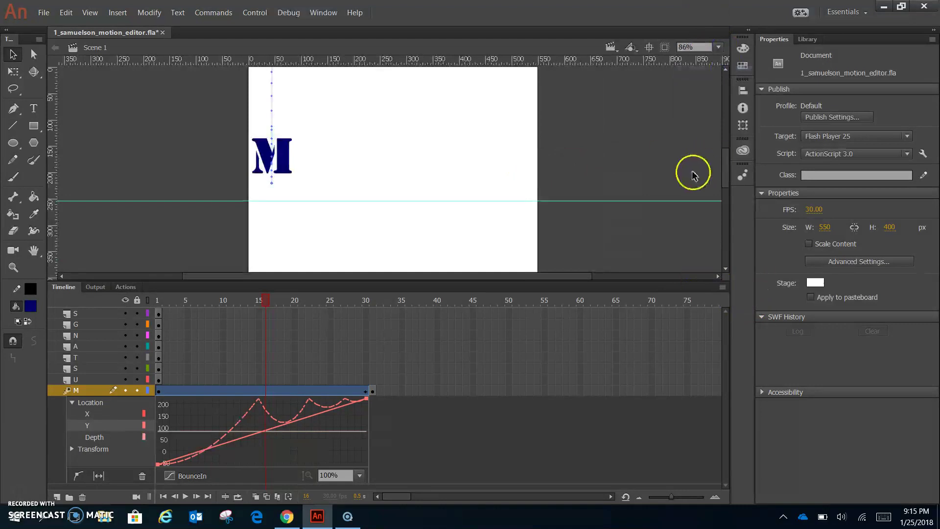
drag(267, 299, 161, 301)
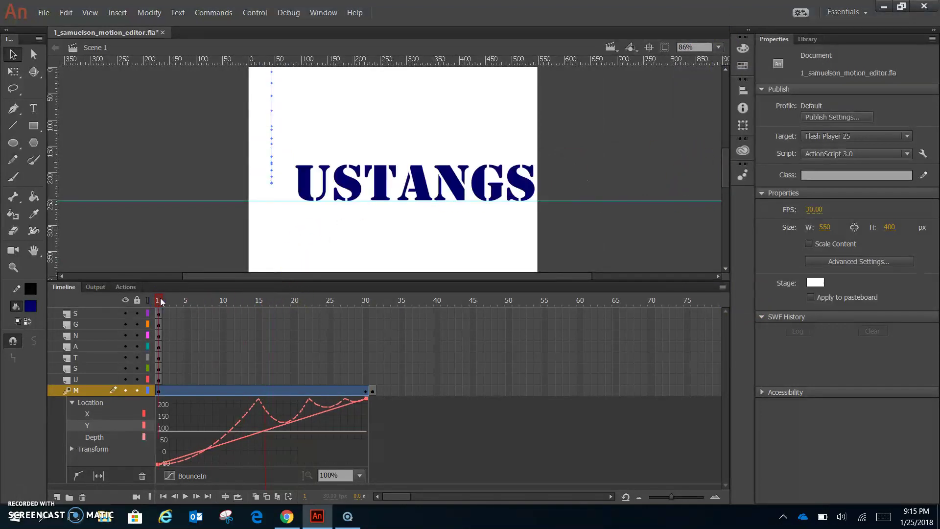
key(Return)
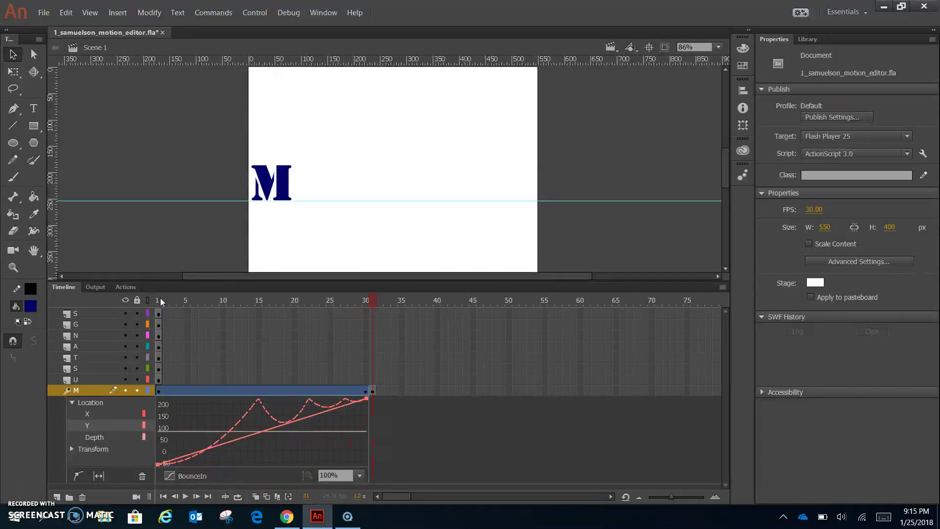
key(Return)
- Shrink the timeline area, create a second motion tween from the M layer's frame 31 keyframe, and extend it to frame 45
drag(221, 282, 210, 361)
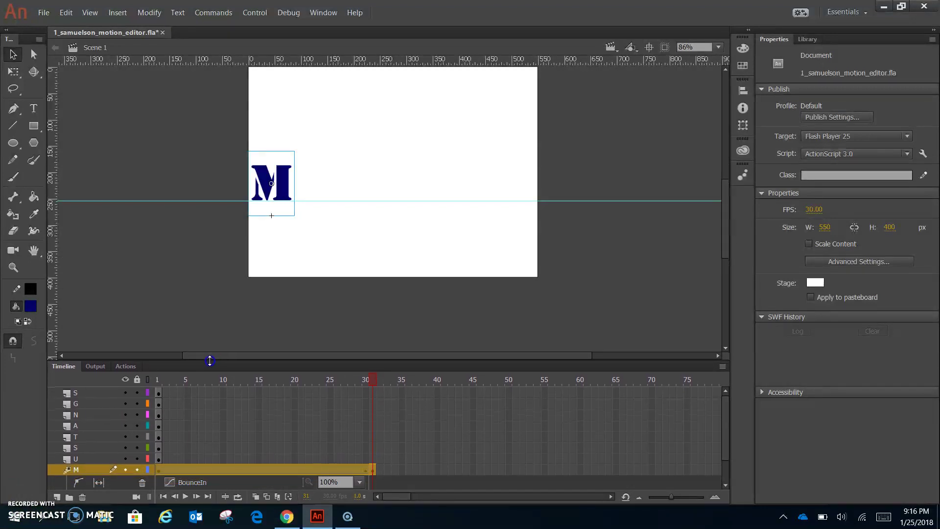
click(387, 470)
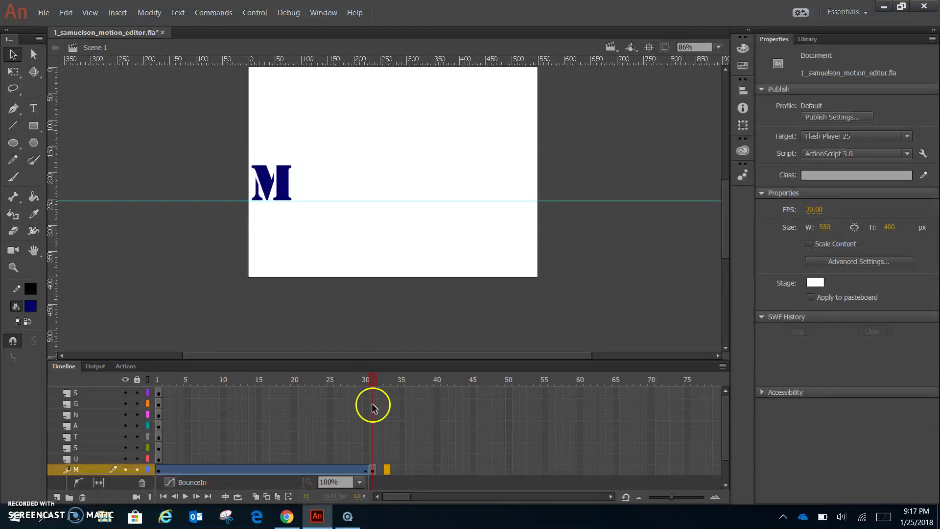
click(374, 470)
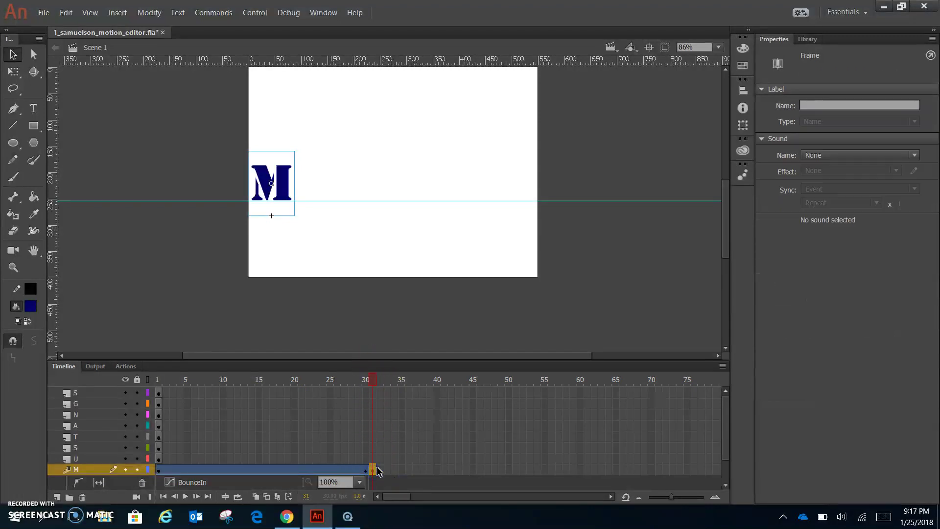
click(431, 471)
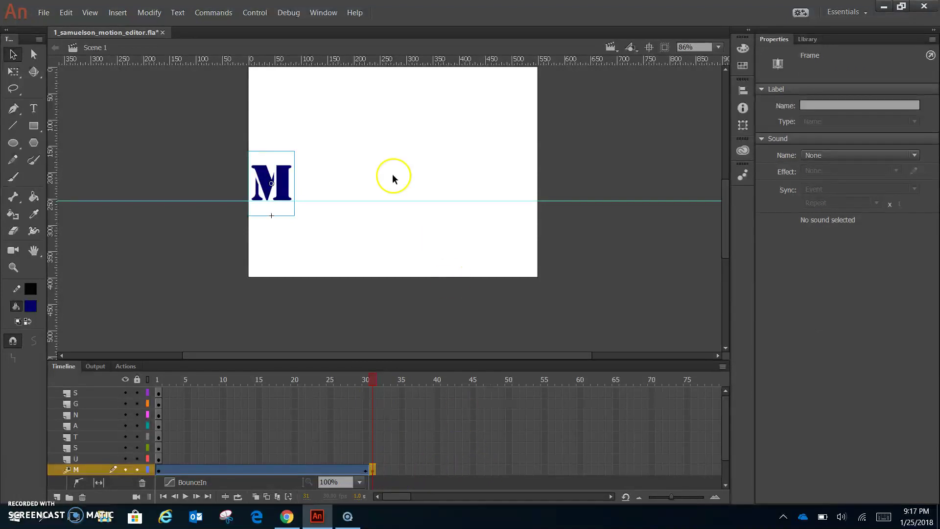
right_click(375, 468)
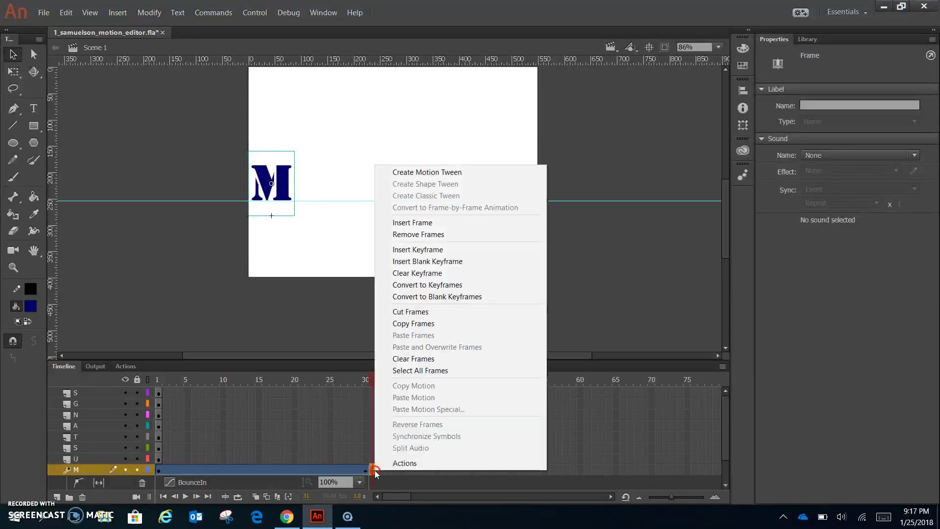
click(455, 174)
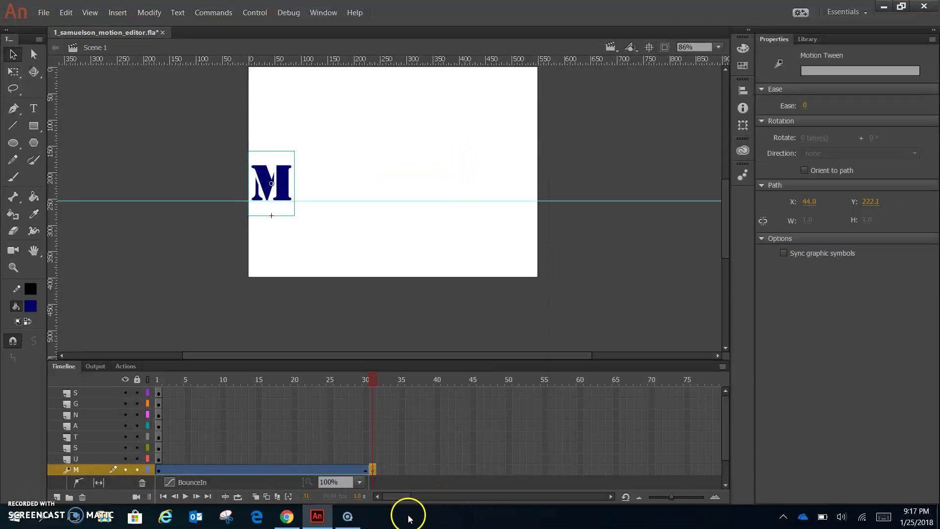
click(475, 471)
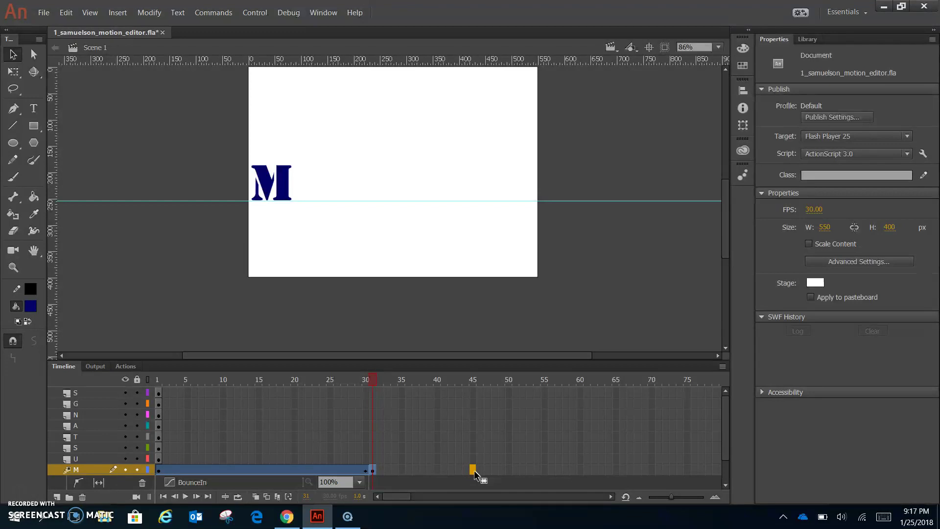
key(F5)
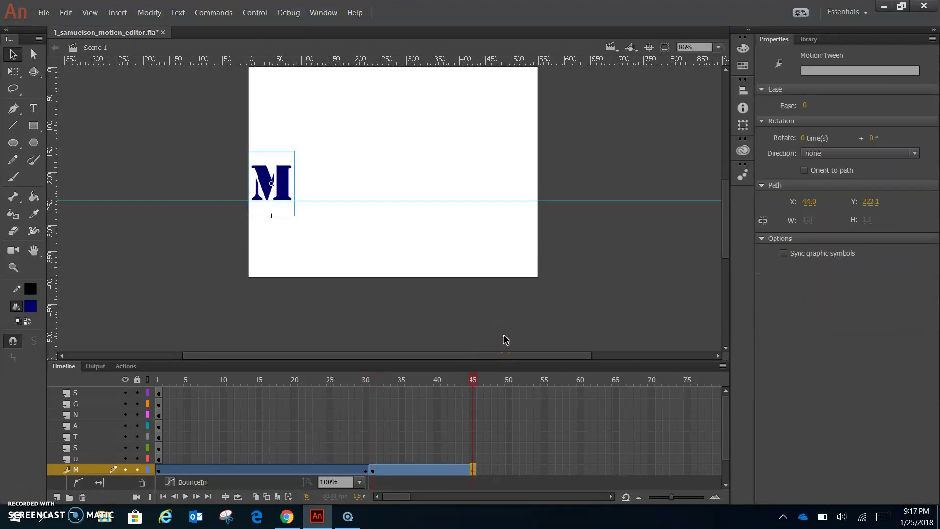
- At frame 45, move the M straight down just below the stage's lower edge for a path height of 240, and preview the motion
key(shift+Down)
key(shift+Down)
key(shift+Down)
key(shift+Down)
key(shift+Down)
key(shift+Down)
key(shift+Down)
key(shift+Down)
key(shift+Down)
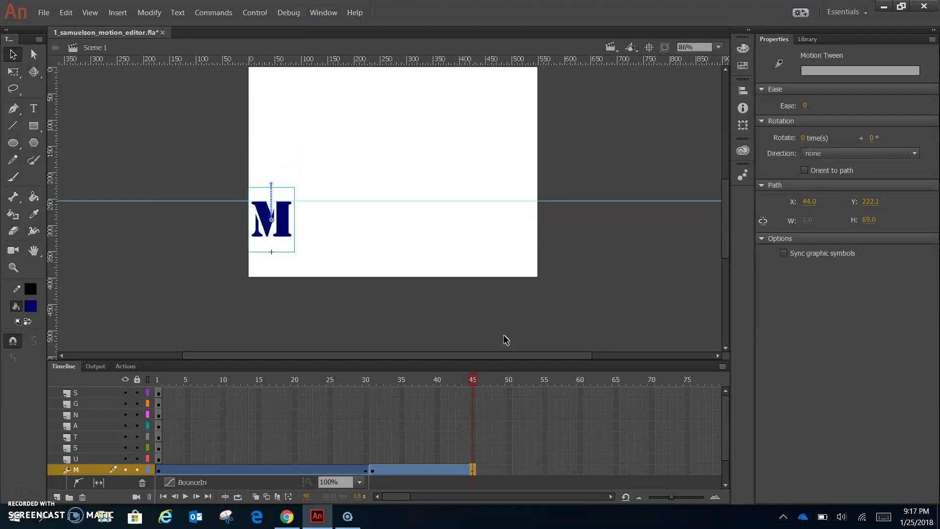
key(shift+Down)
key(shift+Down)
key(shift+Down)
key(shift+Down)
key(shift+Down)
key(shift+Down)
key(shift+Down)
key(shift+Down)
key(shift+Down)
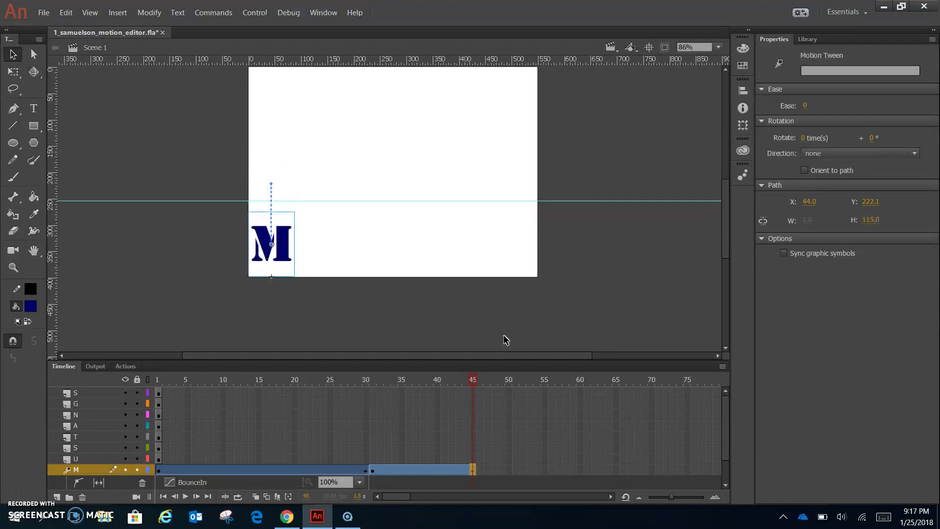
key(shift+Down)
key(shift+Down)
key(shift+Down)
key(shift+Down)
key(shift+Down)
key(shift+Down)
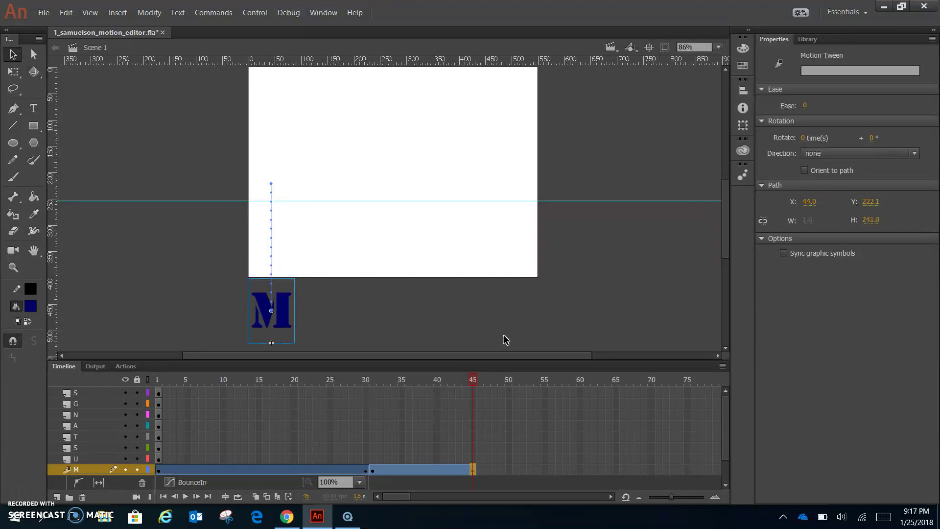
key(Up)
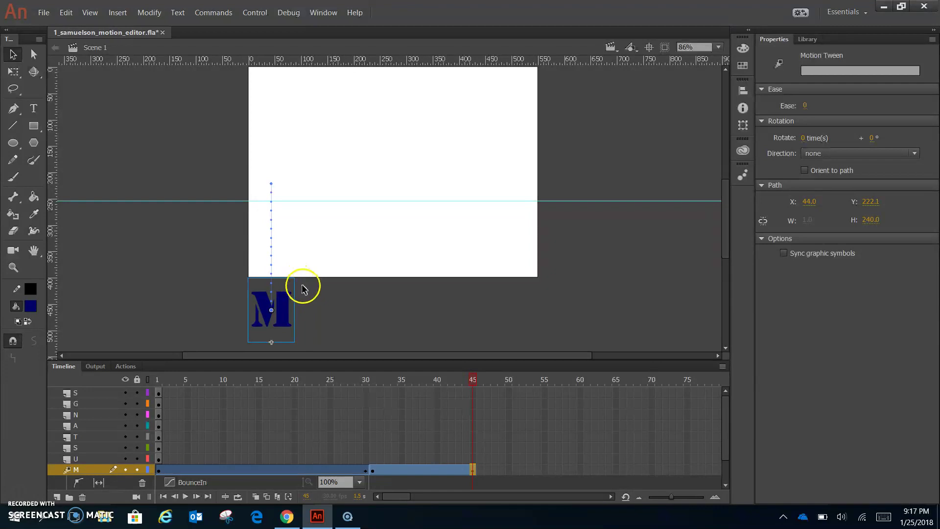
click(447, 303)
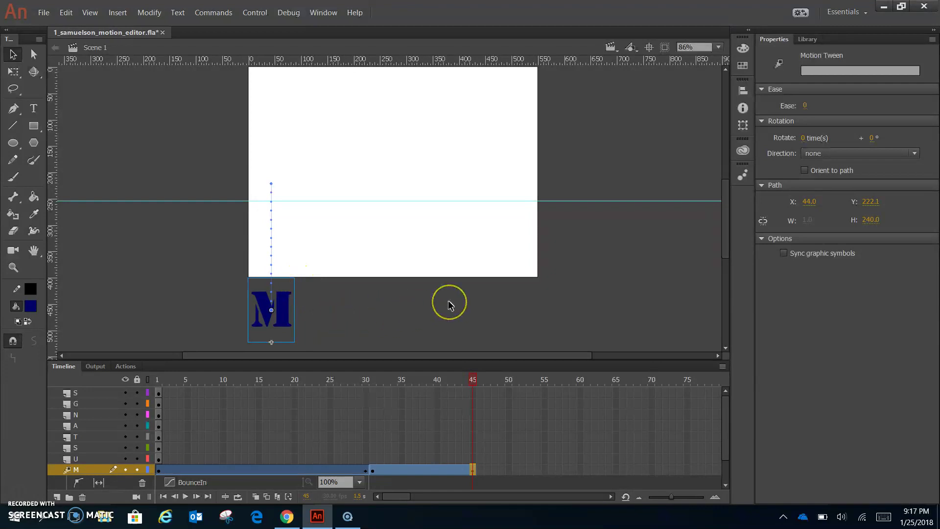
key(Return)
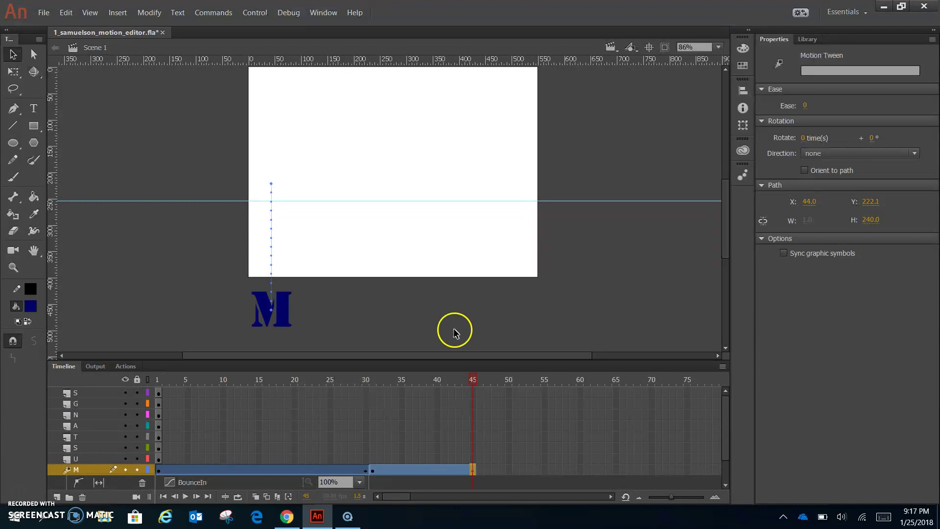
- Set the M layer's second tween to rotate 1 time in the CW direction
click(428, 471)
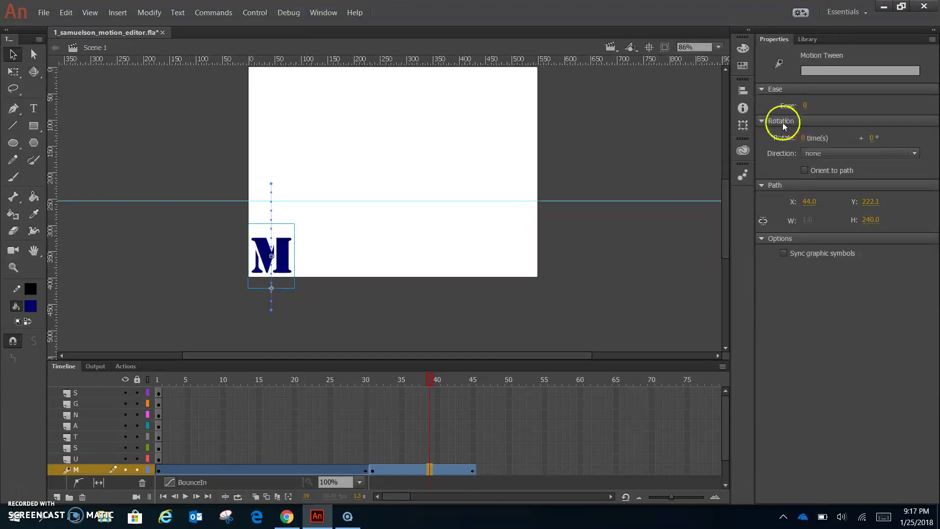
click(804, 137)
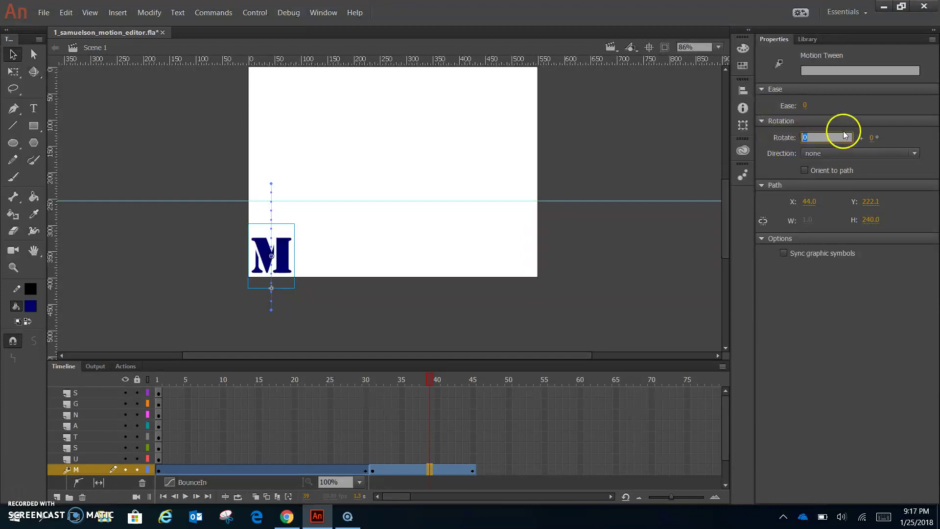
text(1)
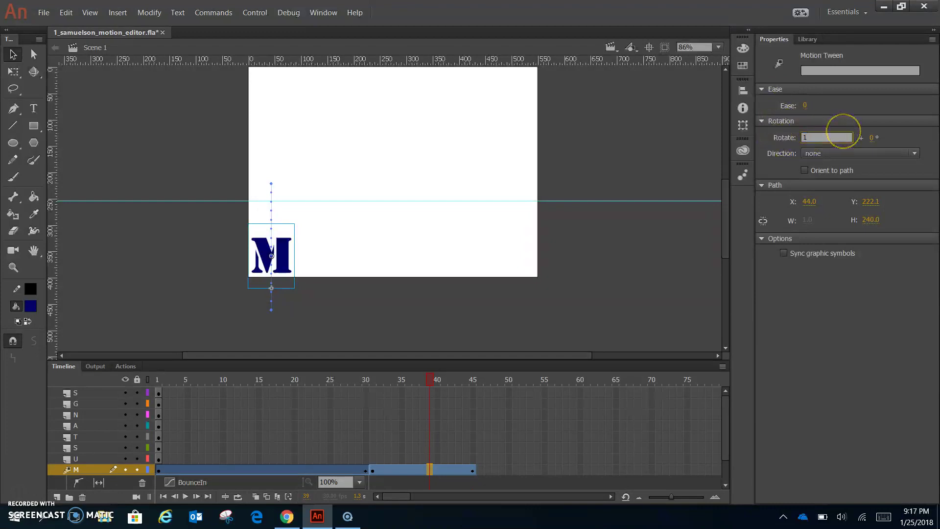
click(906, 152)
click(832, 178)
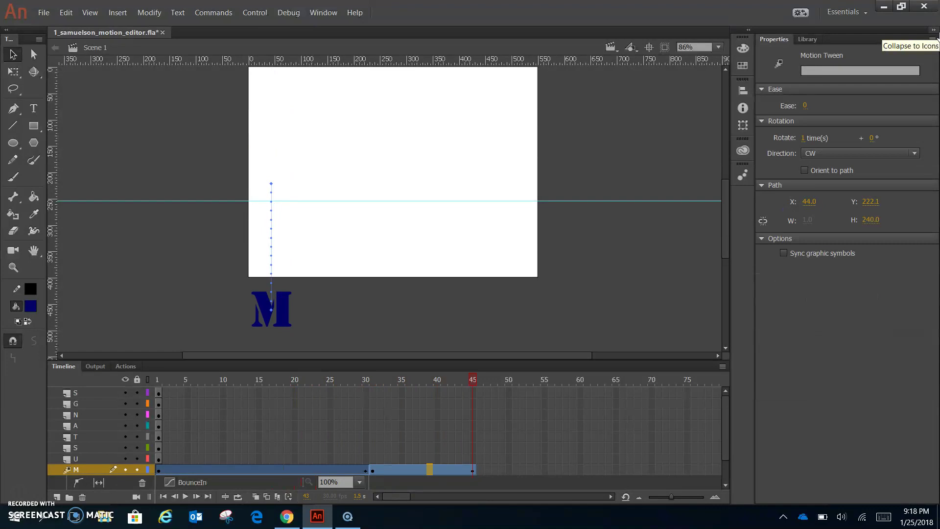
key(Escape)
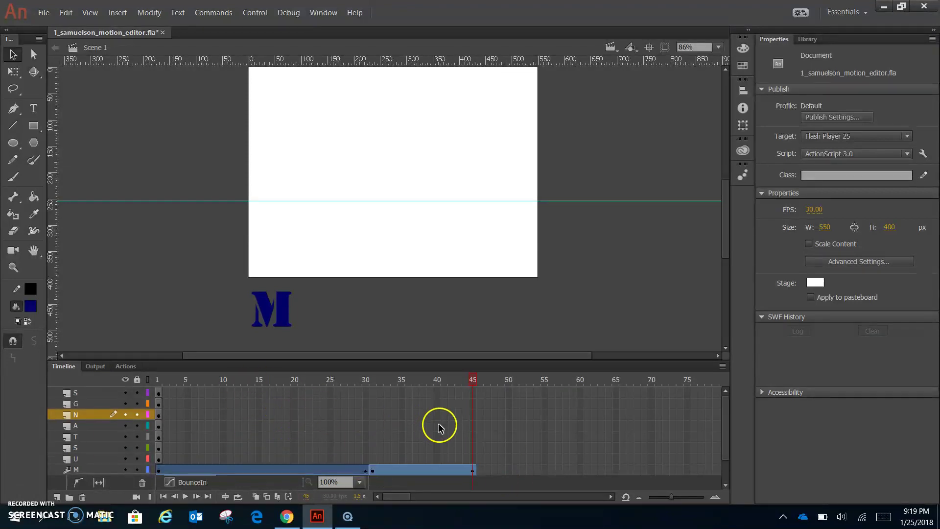
- Insert keyframes at frame 31 on all the letter layers above M, from U to the final S
drag(371, 460, 372, 415)
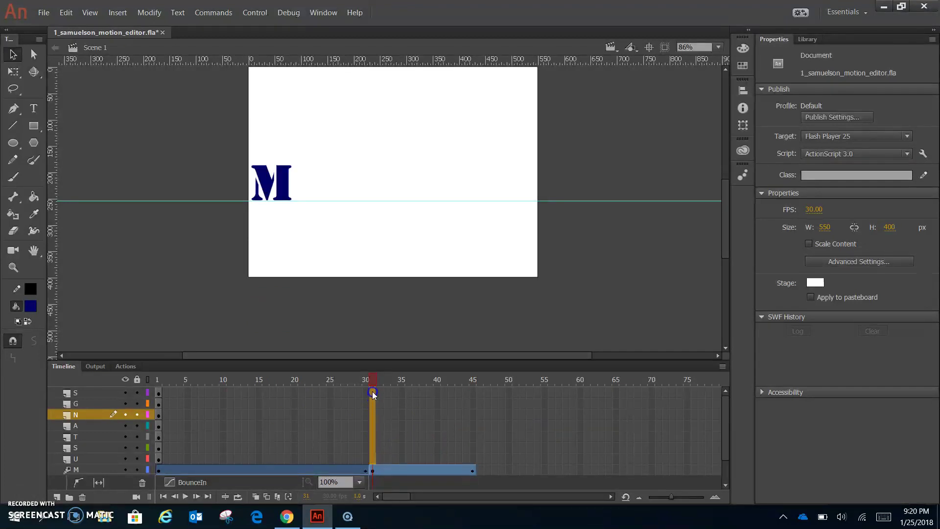
drag(372, 383, 372, 392)
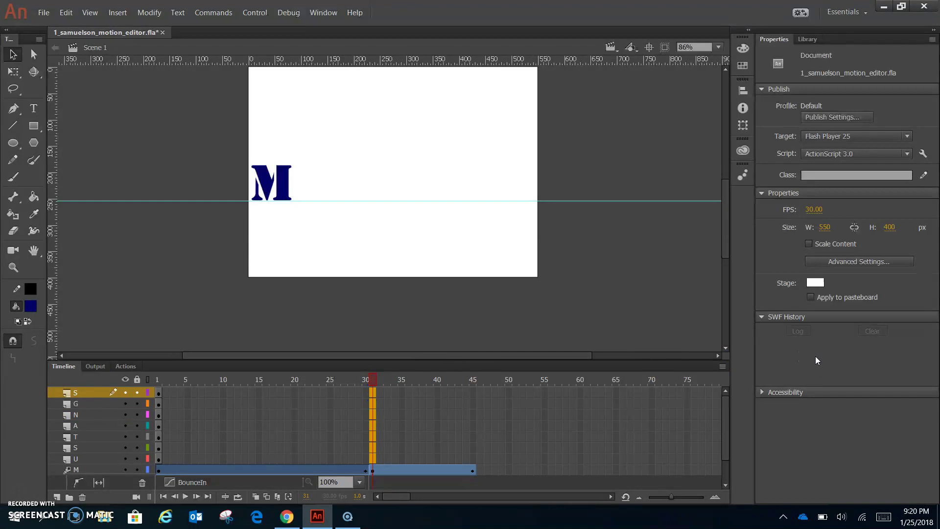
key(F6)
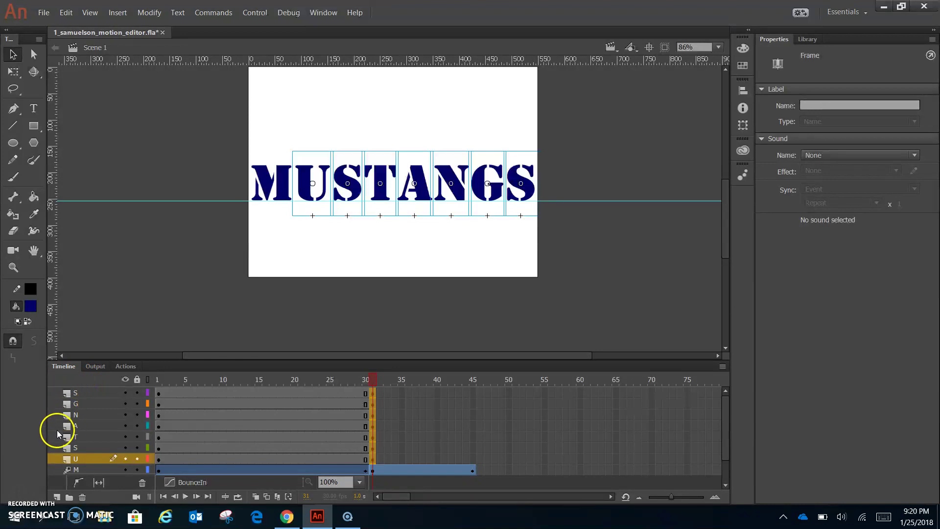
- At frame 1, move the letters USTANGS straight up above the stage, roughly level with the M
click(158, 379)
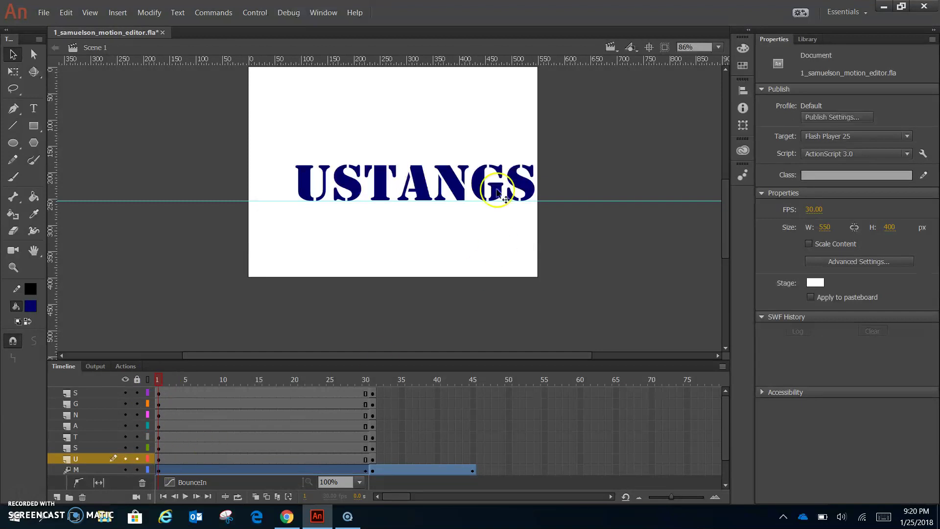
drag(727, 254, 724, 229)
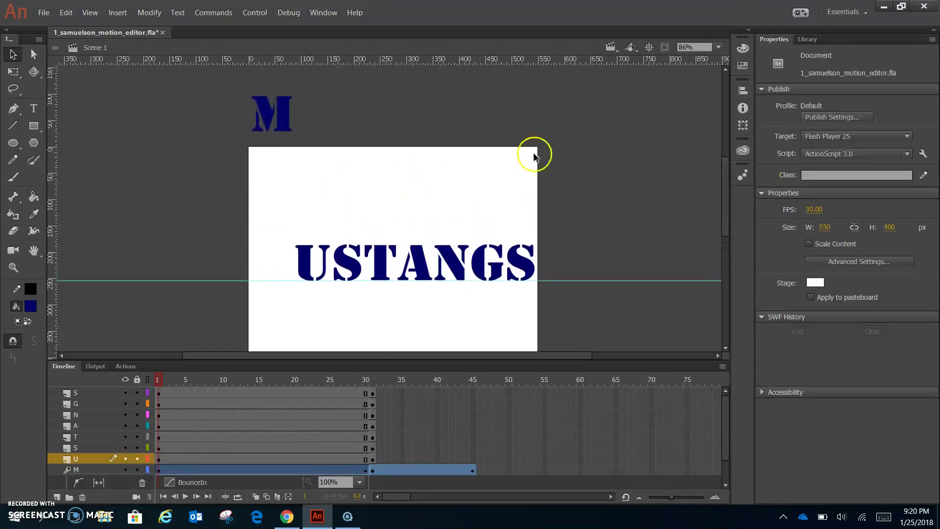
click(157, 379)
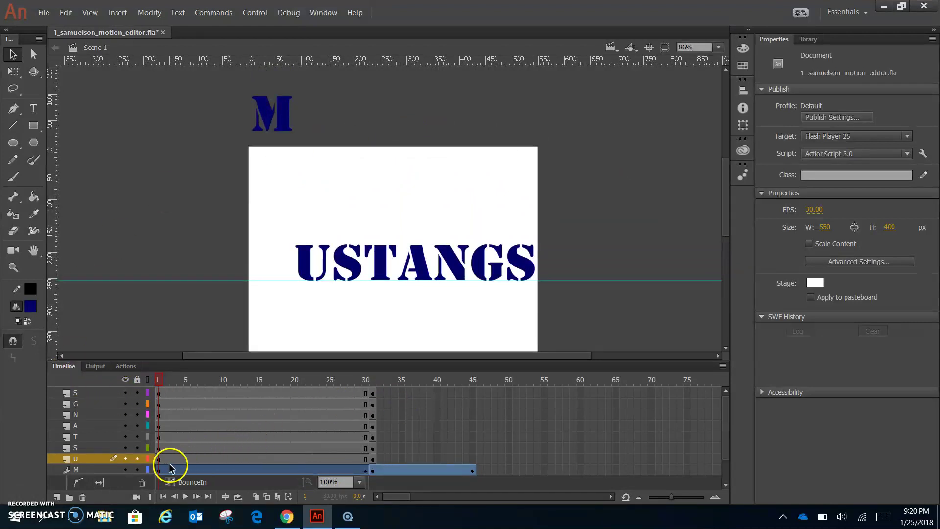
drag(160, 461, 157, 437)
click(640, 390)
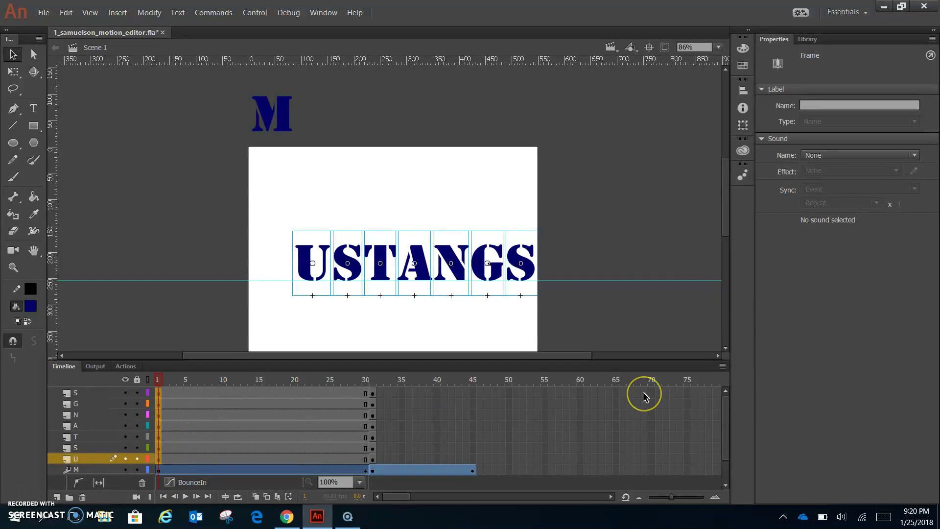
key(shift+Up)
key(shift+Up)
key(shift+Up)
key(shift+Up)
key(shift+Up)
key(shift+Up)
key(shift+Up)
key(shift+Up)
key(shift+Up)
key(shift+Up)
key(shift+Up)
key(shift+Up)
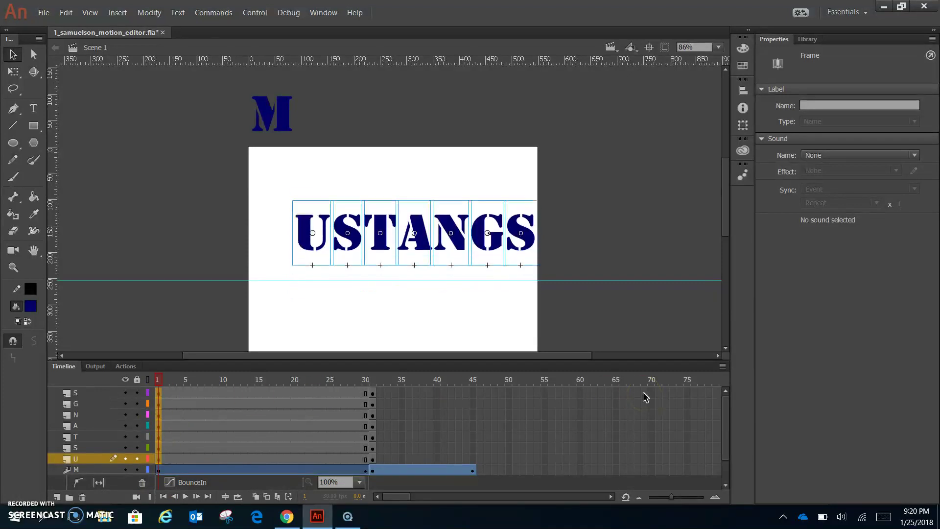
key(shift+Up)
key(shift+Up)
key(shift+Up)
key(shift+Up)
key(shift+Up)
key(shift+Up)
key(shift+Up)
key(shift+Up)
key(shift+Up)
key(shift+Up)
key(shift+Up)
key(shift+Up)
key(shift+Up)
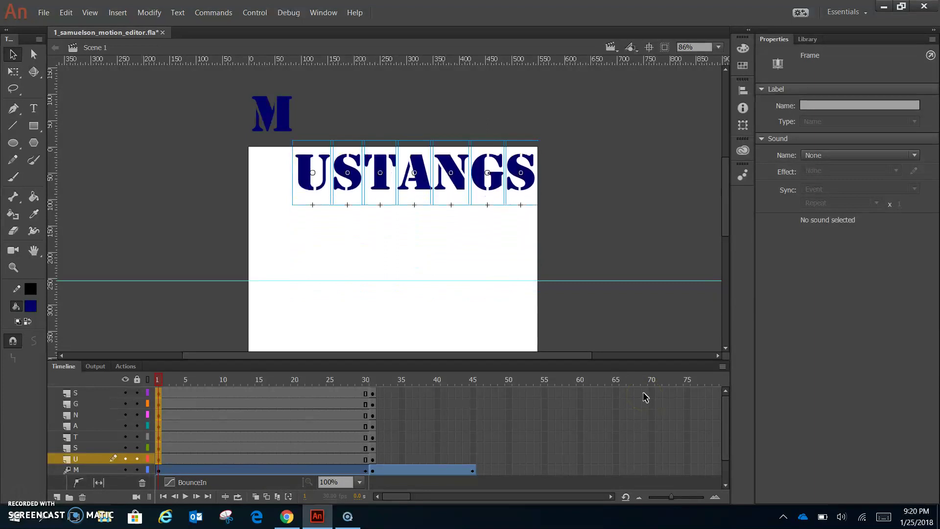
key(shift+Up)
key(shift+Up)
key(shift+Up)
key(shift+Up)
key(shift+Up)
key(shift+Up)
key(shift+Up)
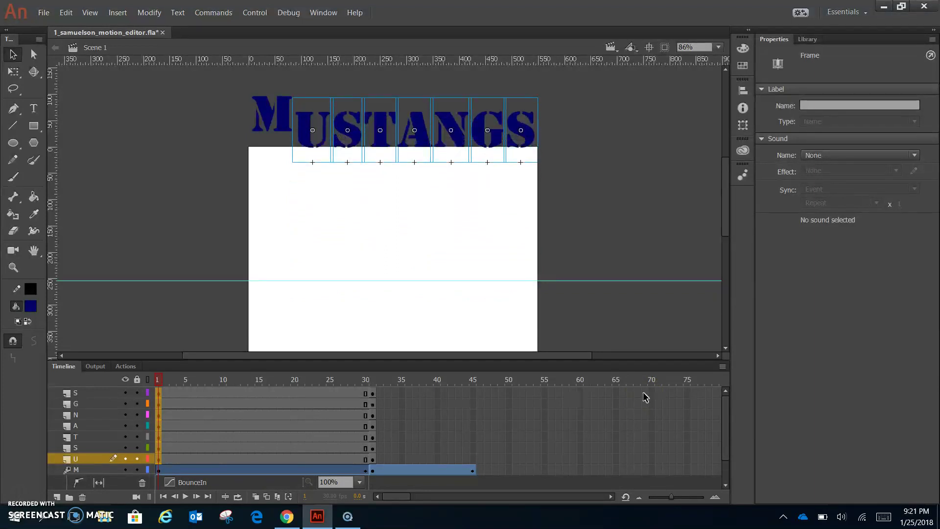
key(Up)
key(Up)
key(Up)
key(Up)
key(Up)
key(Up)
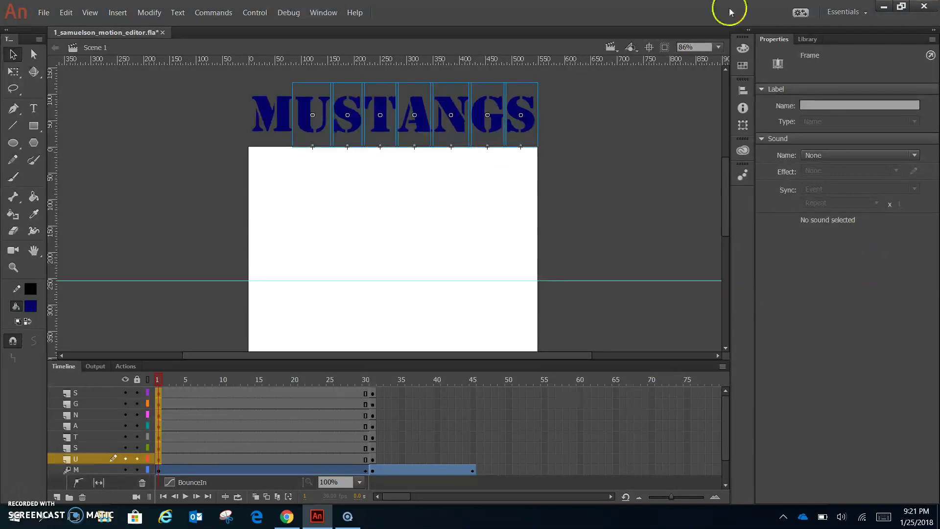
- Compare the letters' bounding boxes with the M's up close and nudge USTANGS up one pixel to align exactly
click(718, 47)
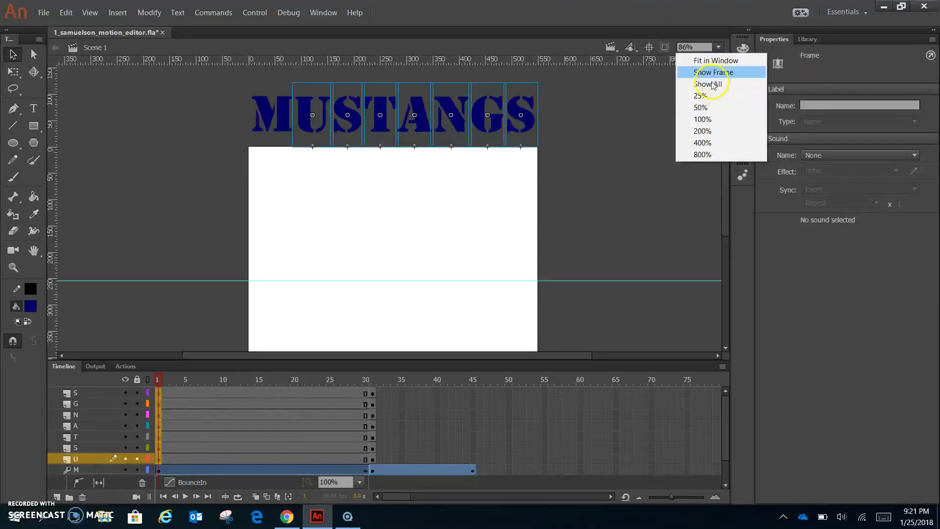
key(Escape)
key(ctrl+=)
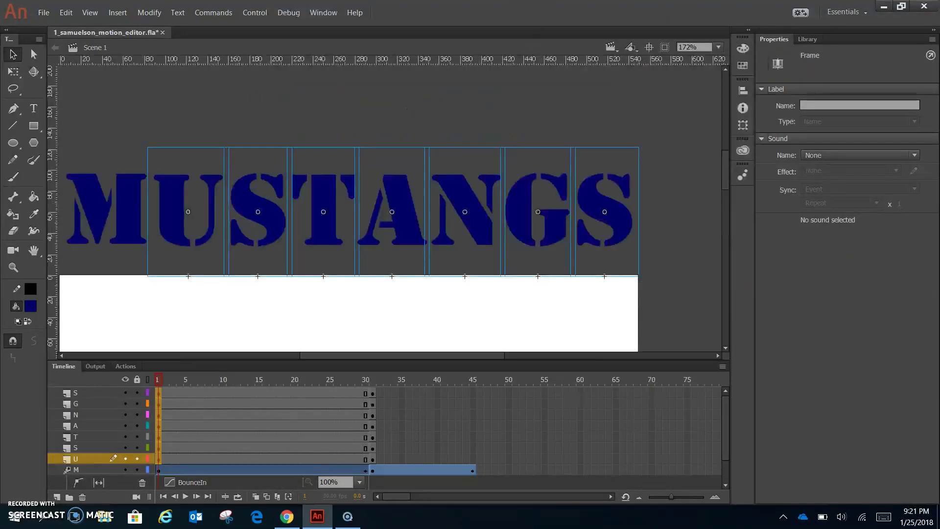
click(127, 196)
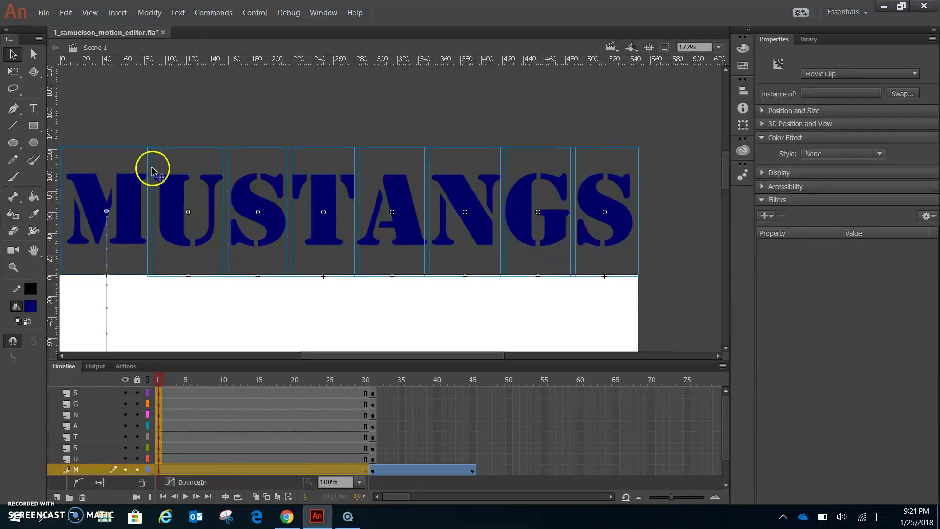
shift+click(135, 186)
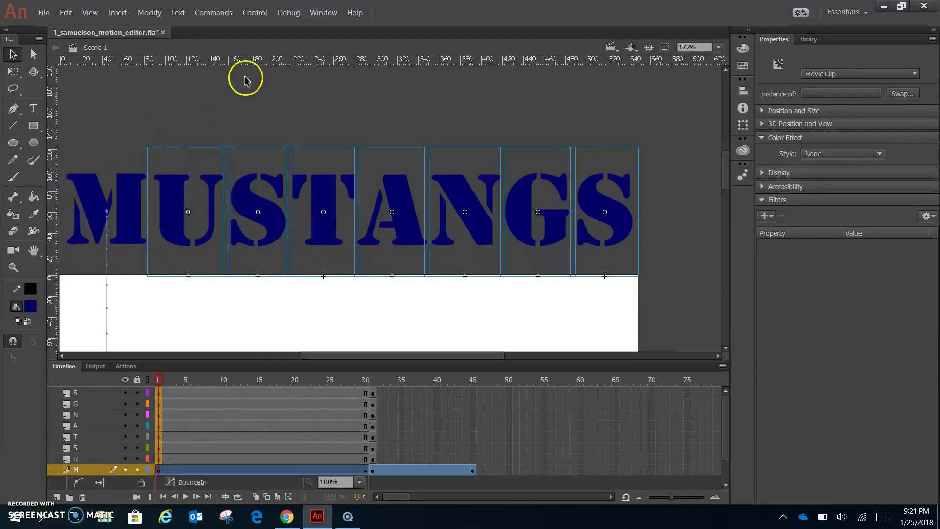
key(Up)
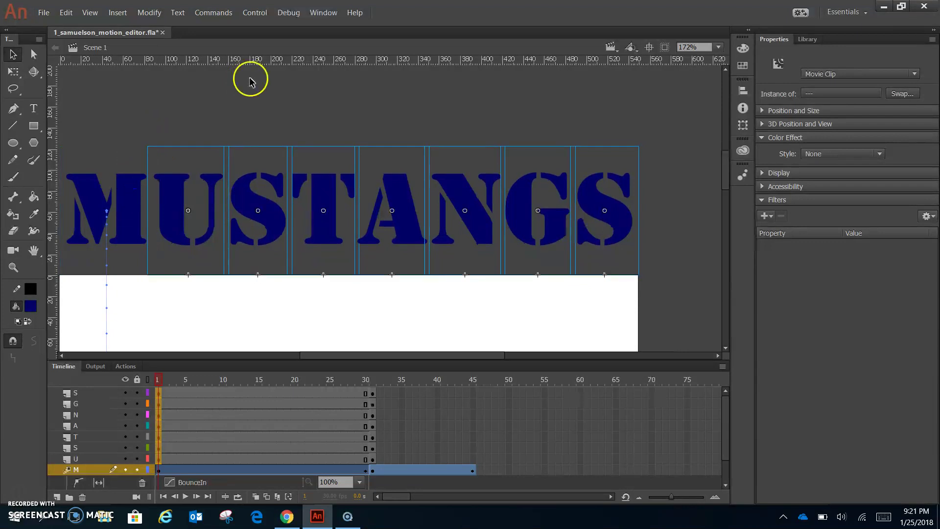
shift+click(128, 179)
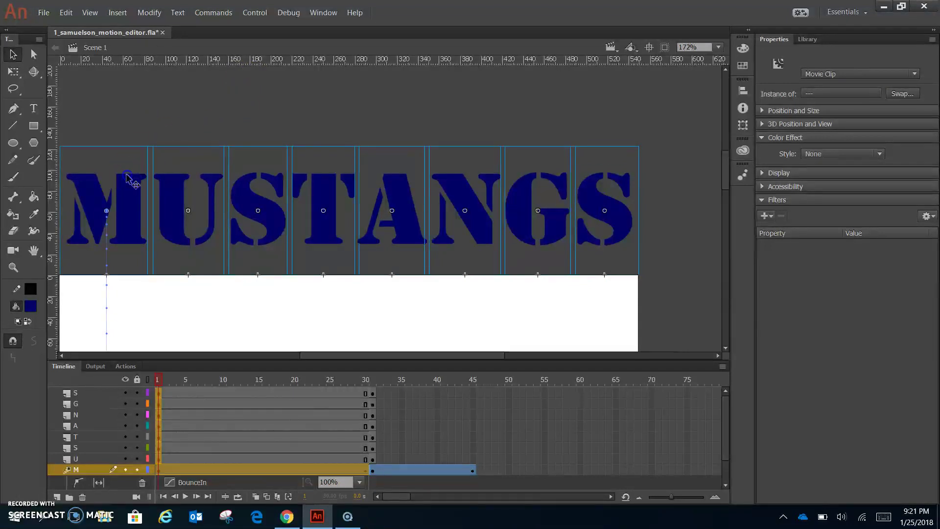
click(250, 114)
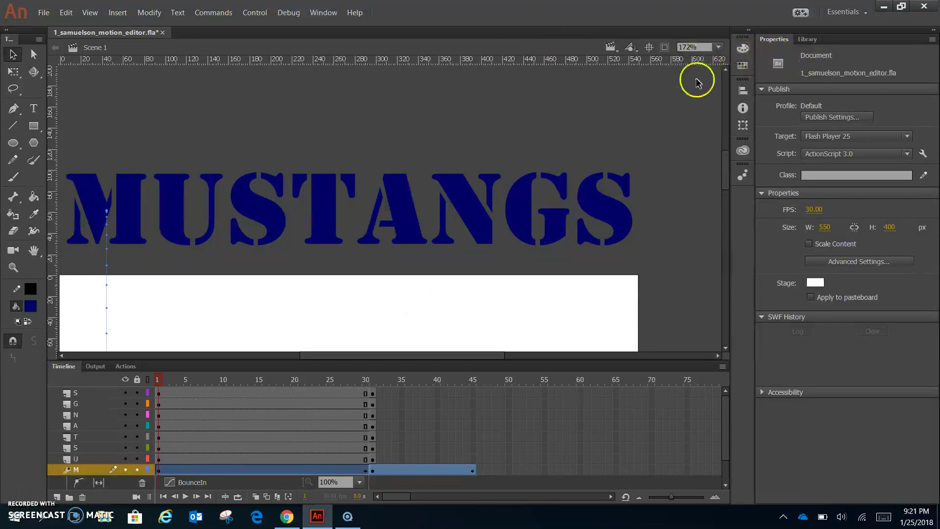
- Show the whole stage frame and copy the motion of the M layer's first tween, frames 1 to 30
click(717, 47)
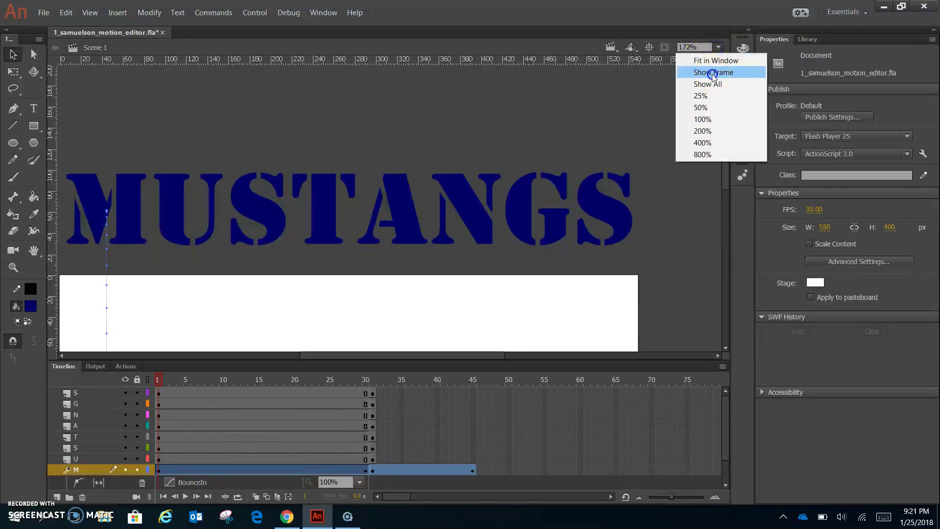
click(712, 72)
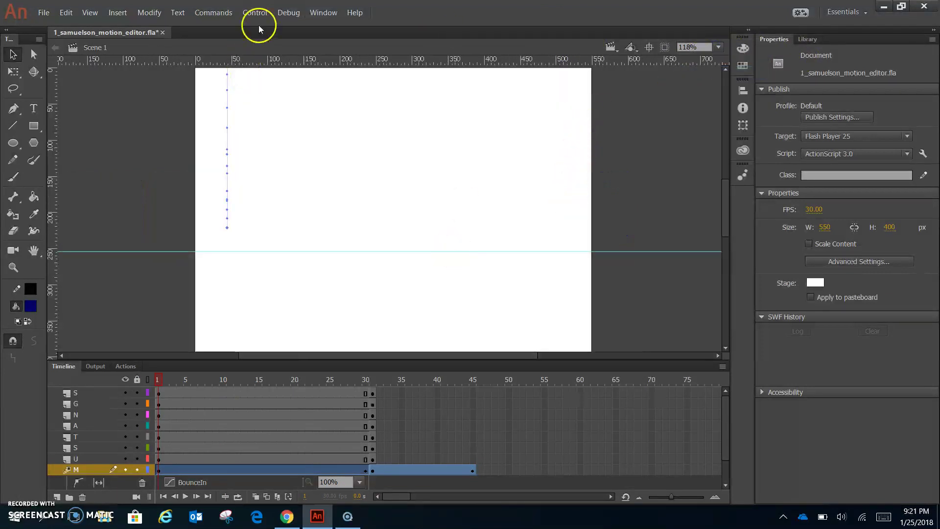
click(460, 447)
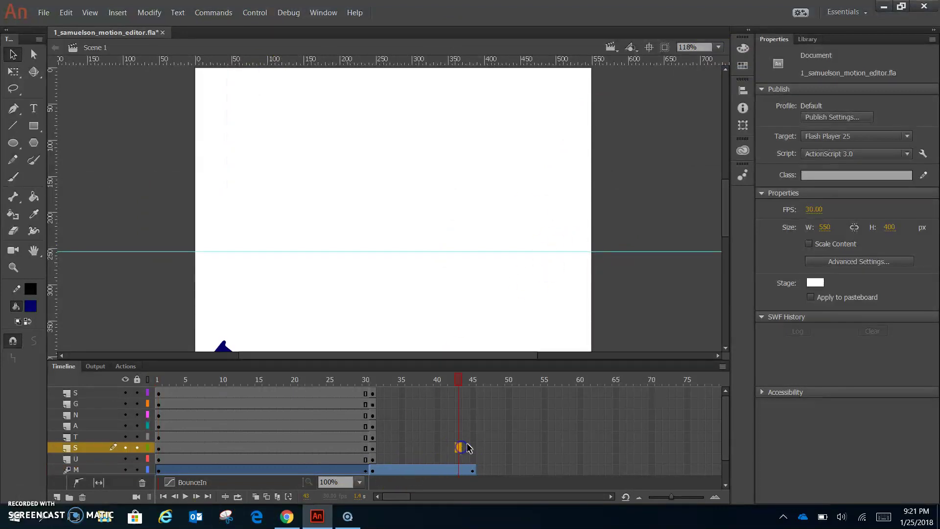
drag(158, 473, 365, 473)
click(165, 472)
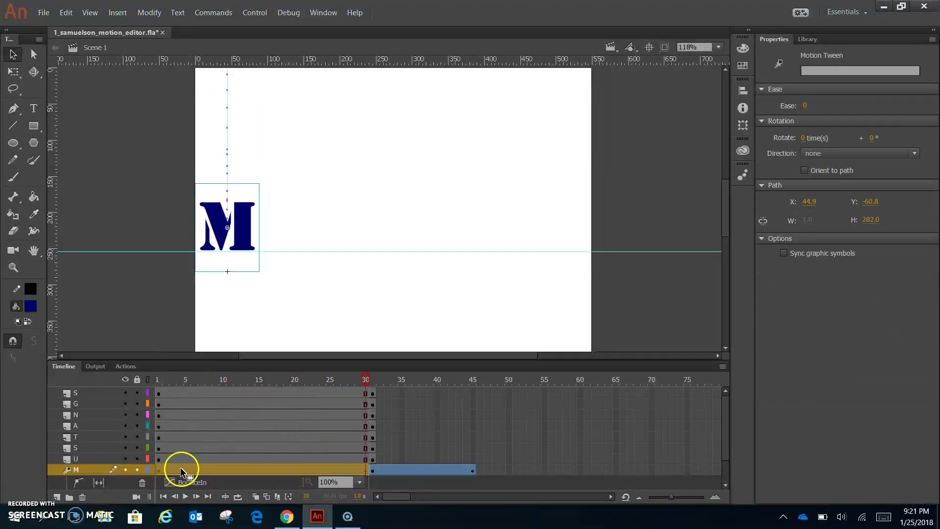
right_click(249, 469)
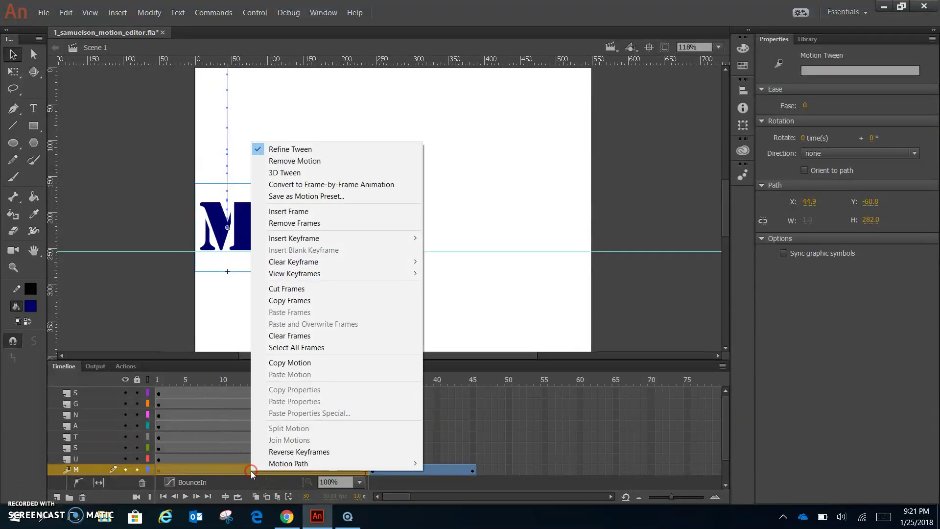
click(288, 362)
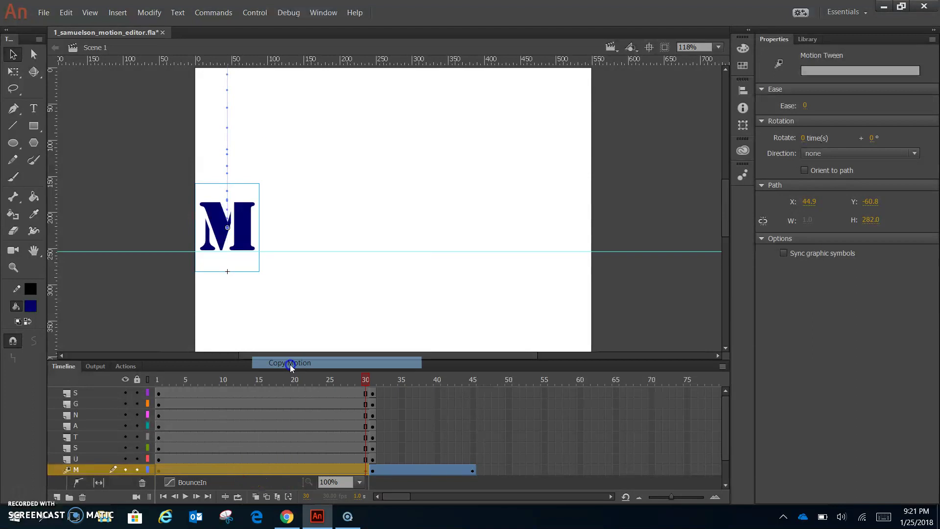
- Paste the bounce motion onto frame 1 of the U through final S layers, and play the animation
click(159, 466)
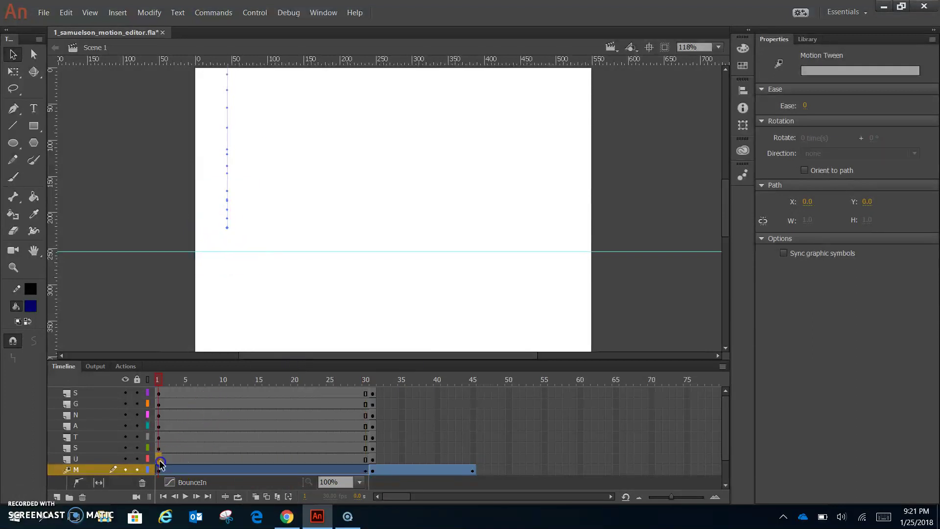
click(158, 397)
right_click(160, 392)
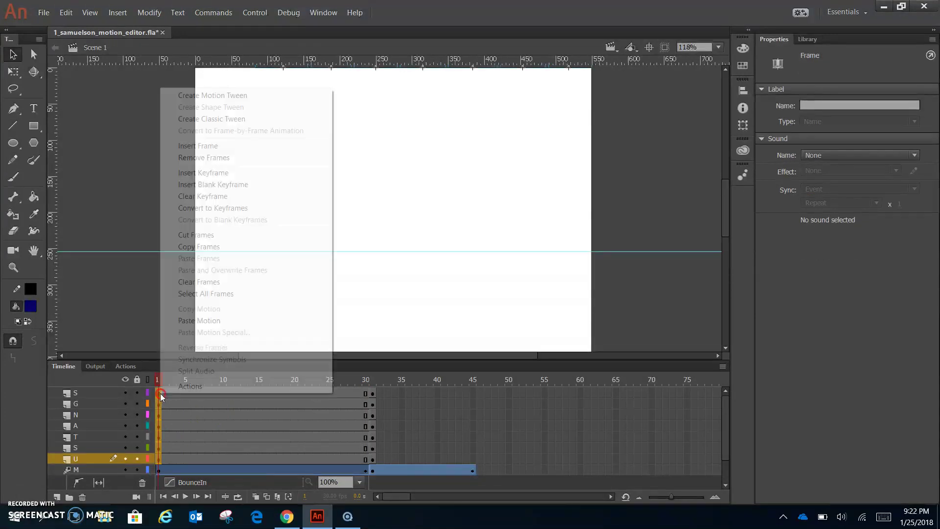
click(201, 320)
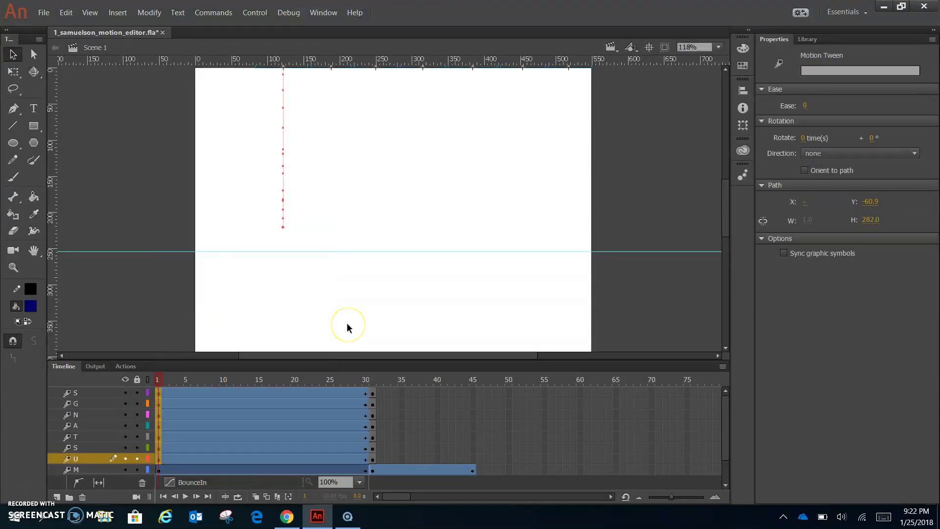
key(Return)
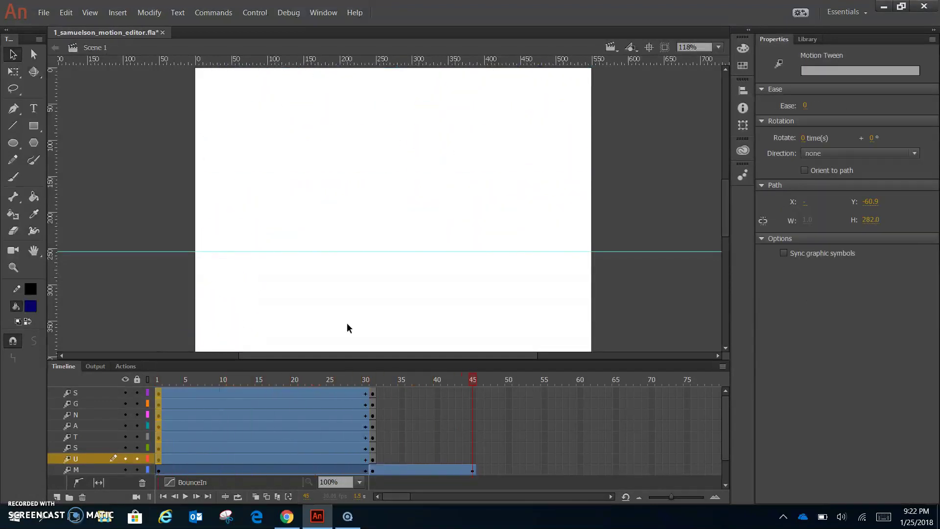
click(507, 447)
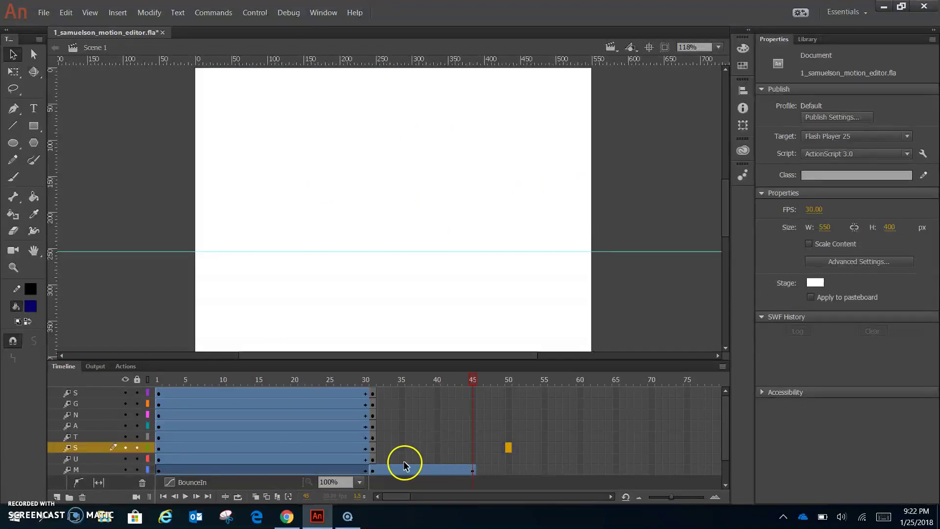
- Copy the motion of the M layer's second tween, frames 31 to 45
drag(372, 473, 472, 476)
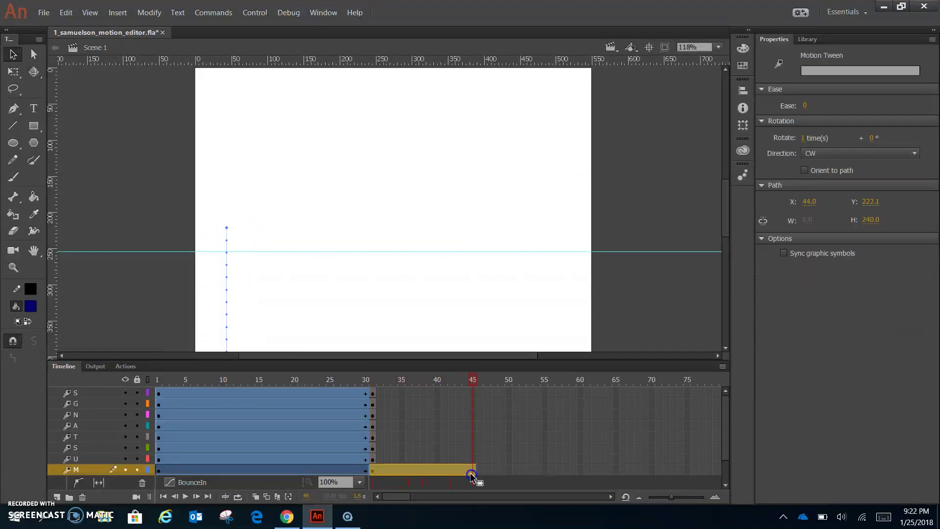
right_click(423, 468)
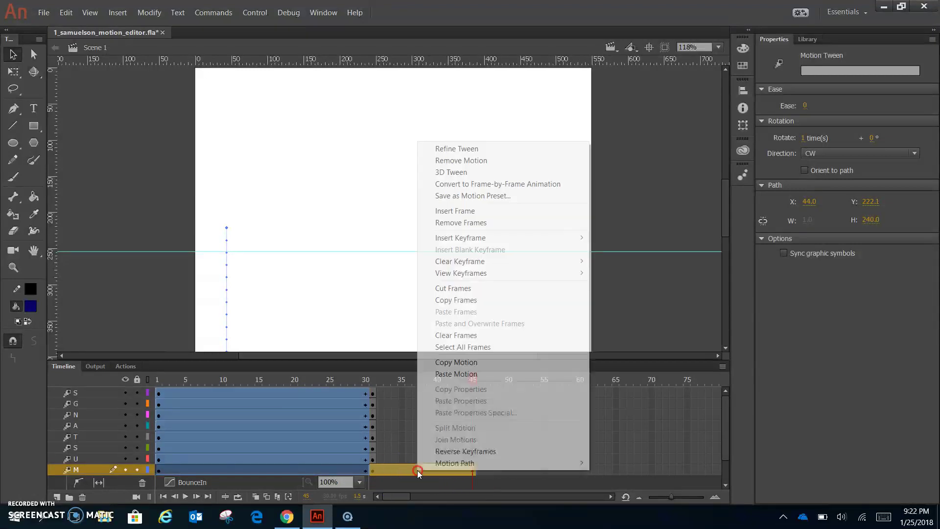
click(457, 363)
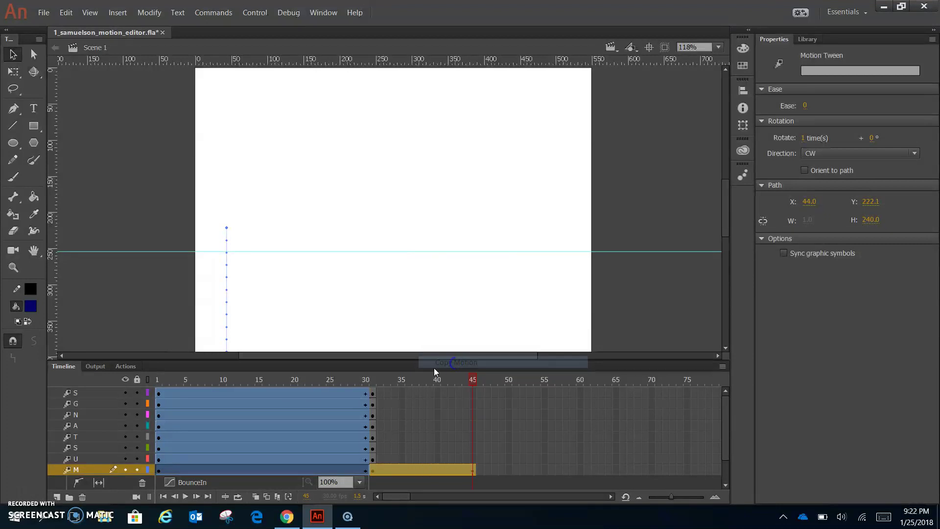
- Paste the rotating drop motion onto frame 31 of the U through final S layers, and play from frame 1
click(373, 460)
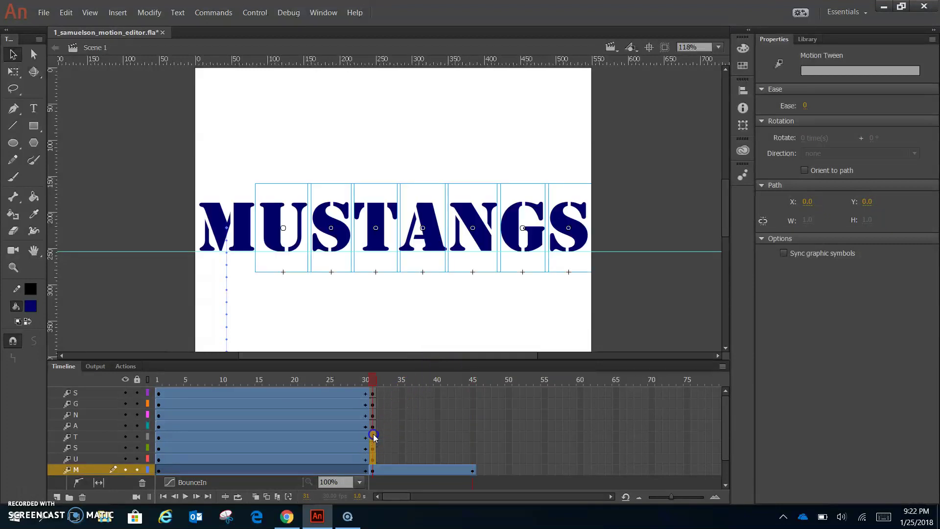
right_click(372, 392)
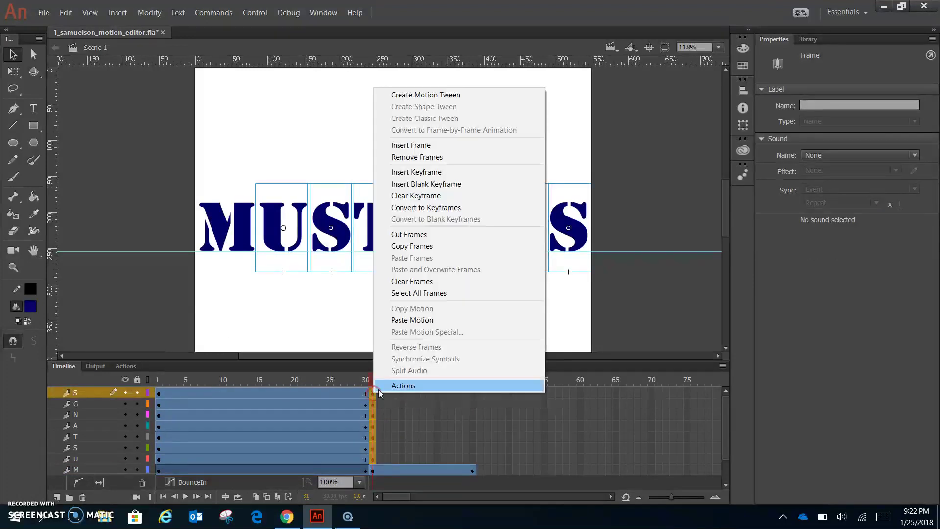
click(421, 320)
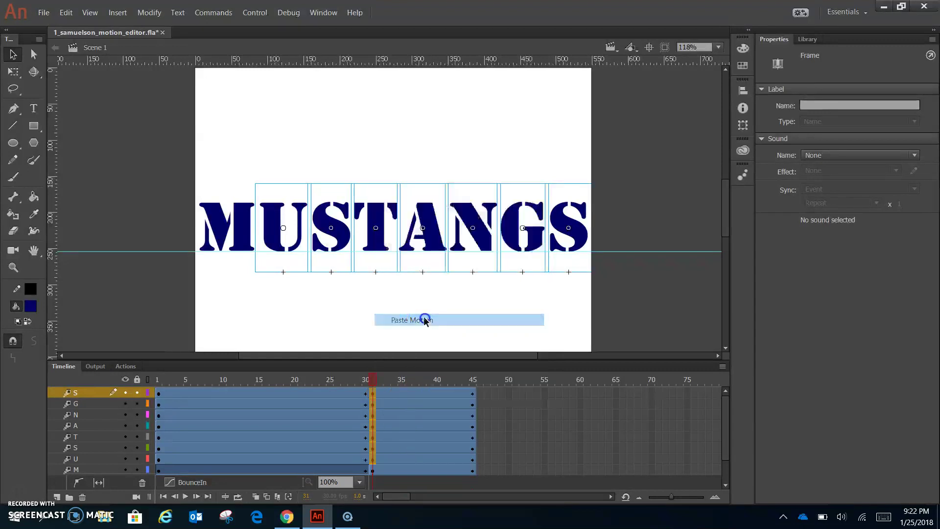
click(158, 379)
key(Return)
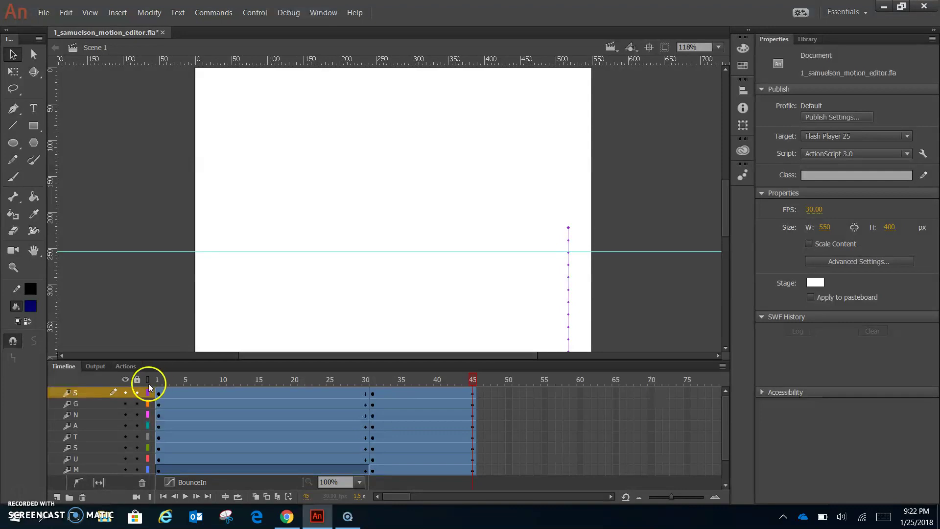
click(500, 448)
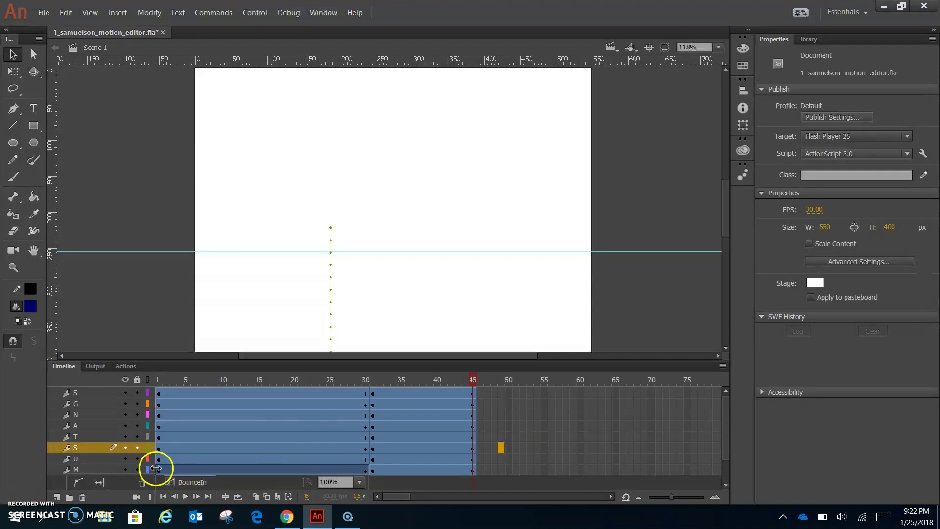
- Shift both of the U layer's tweens together so they start at frame 10
click(96, 460)
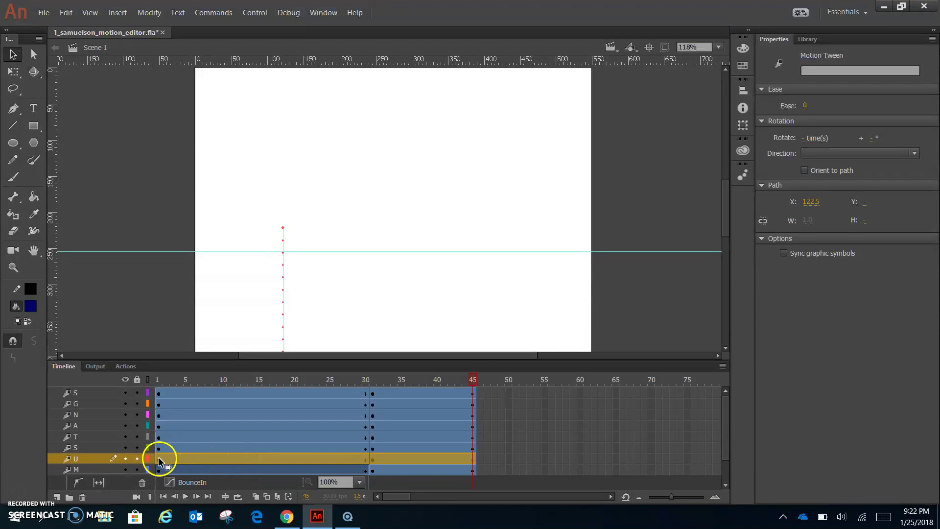
drag(158, 461, 224, 460)
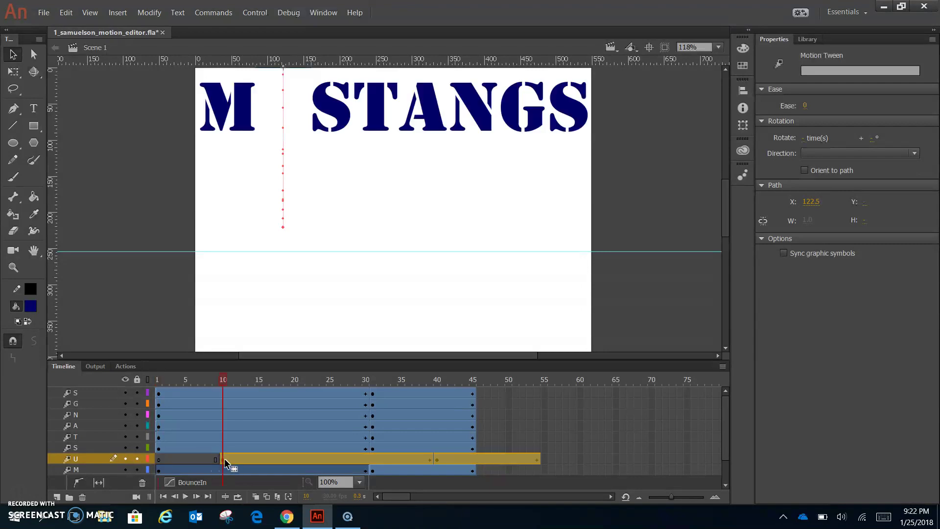